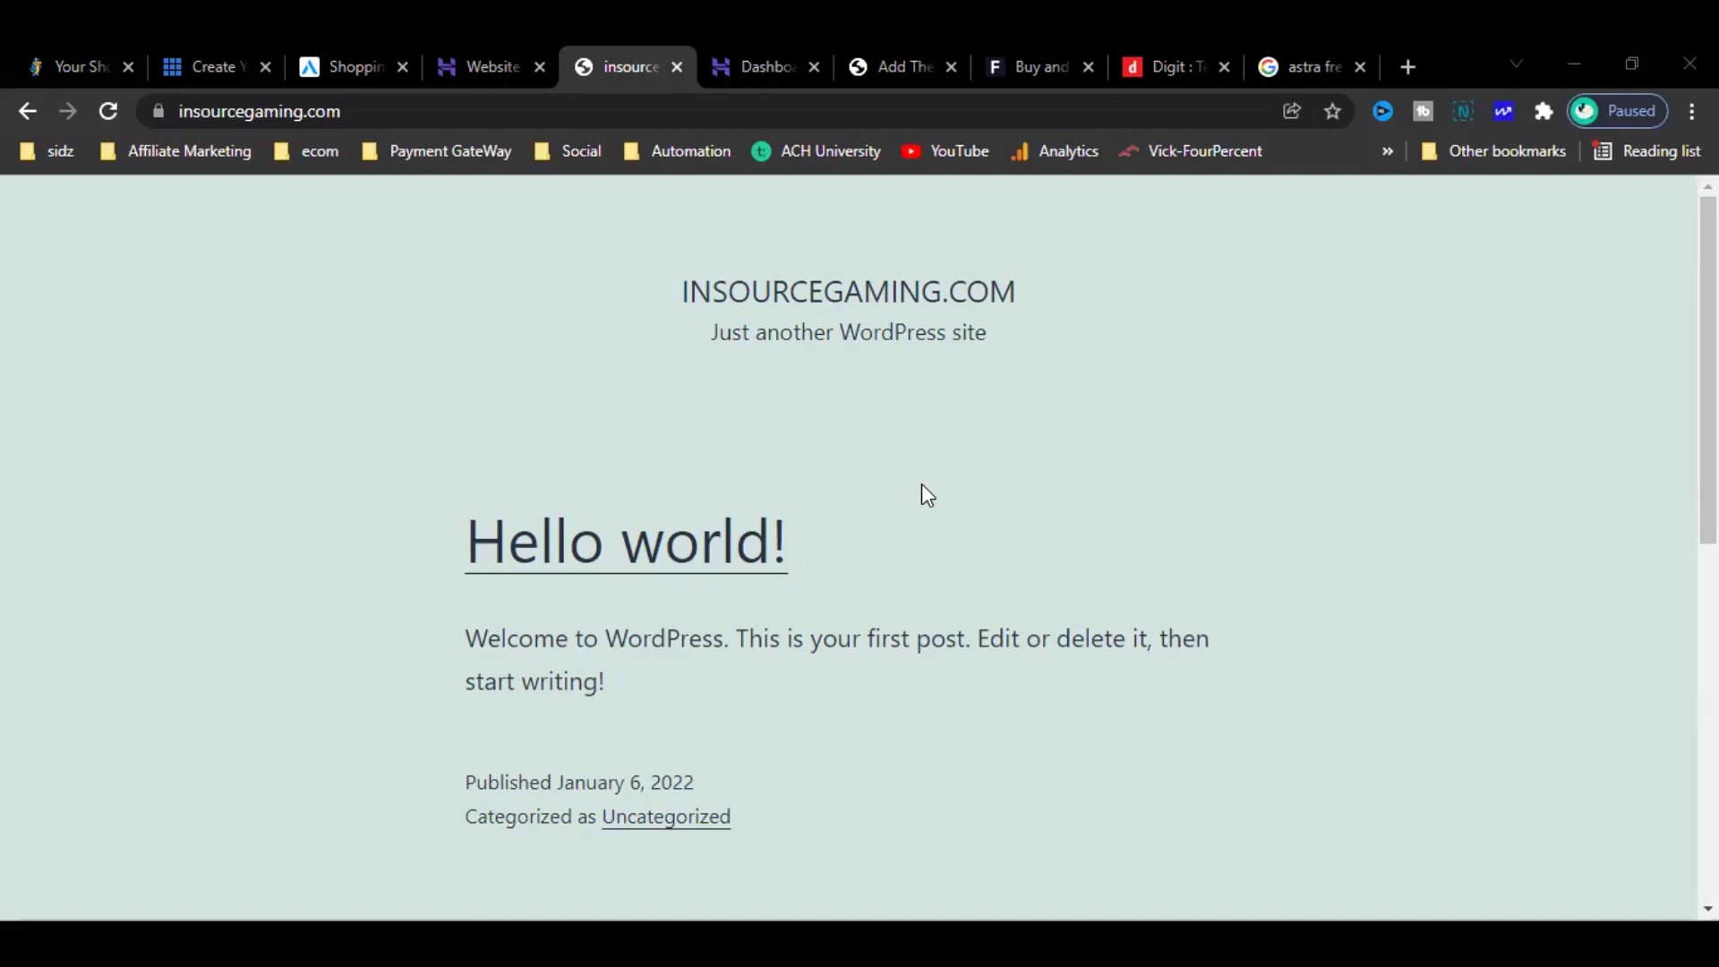
# Open the WordPress installation form for insourcegaming.com from the Hostinger dashboard's Site Installs section.
pyautogui.click(754, 61)
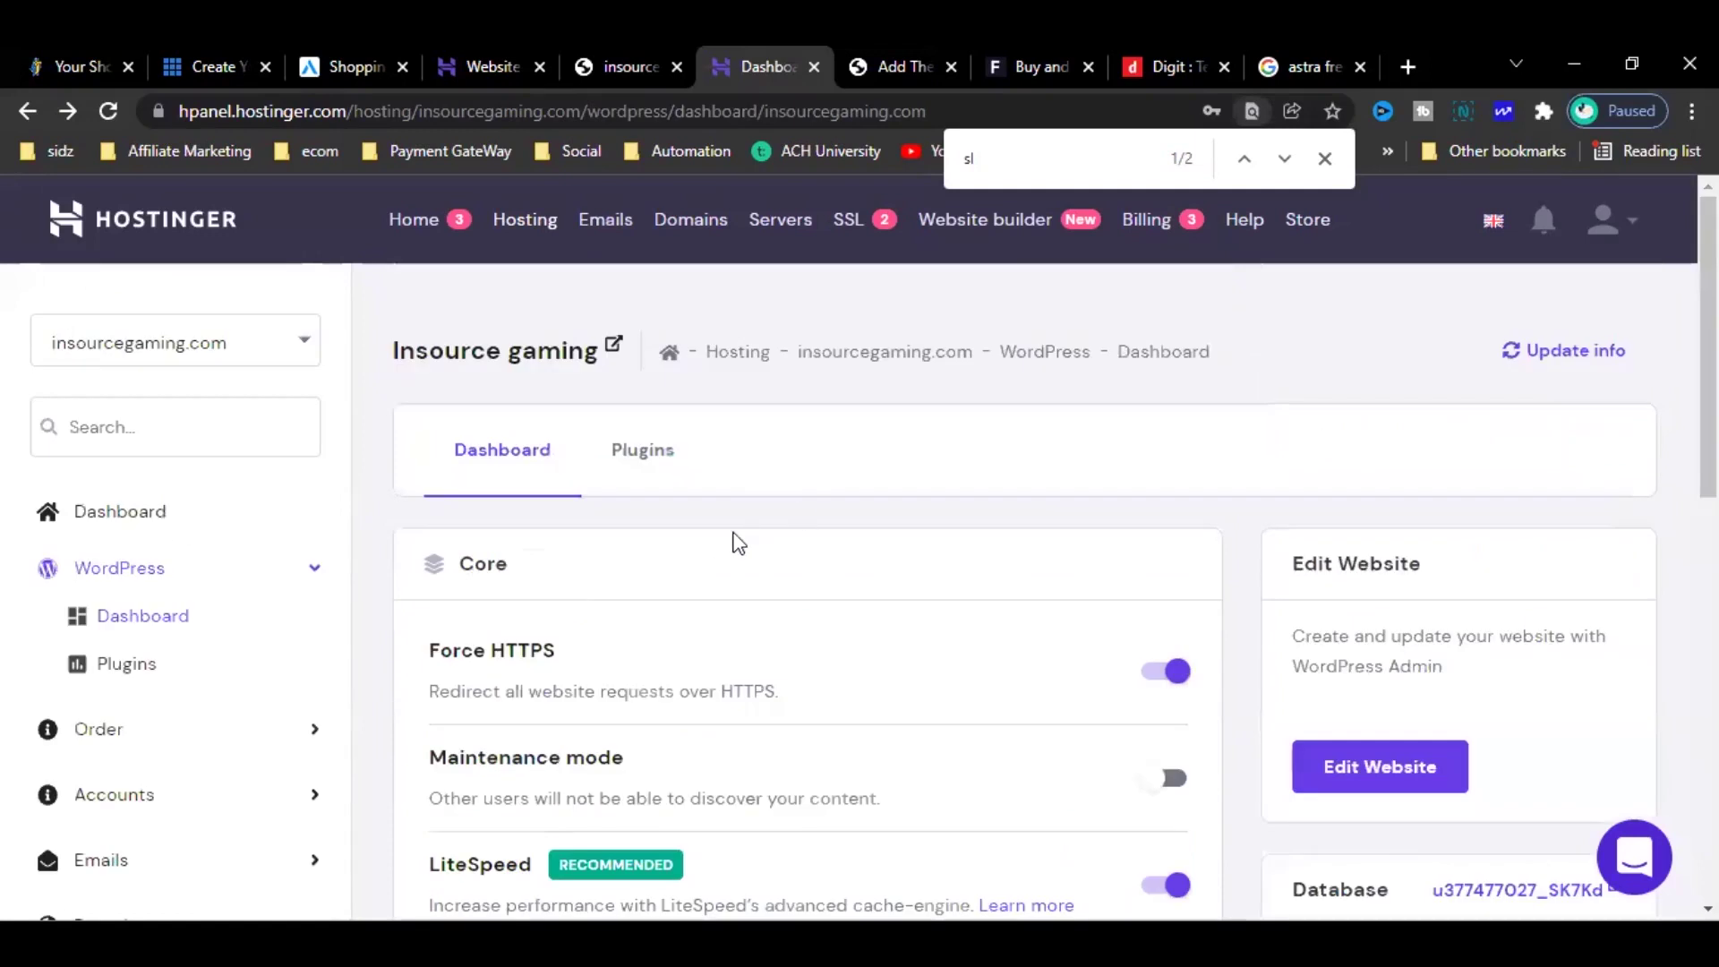
pyautogui.scroll(-5, 733, 540)
pyautogui.scroll(-3, 735, 541)
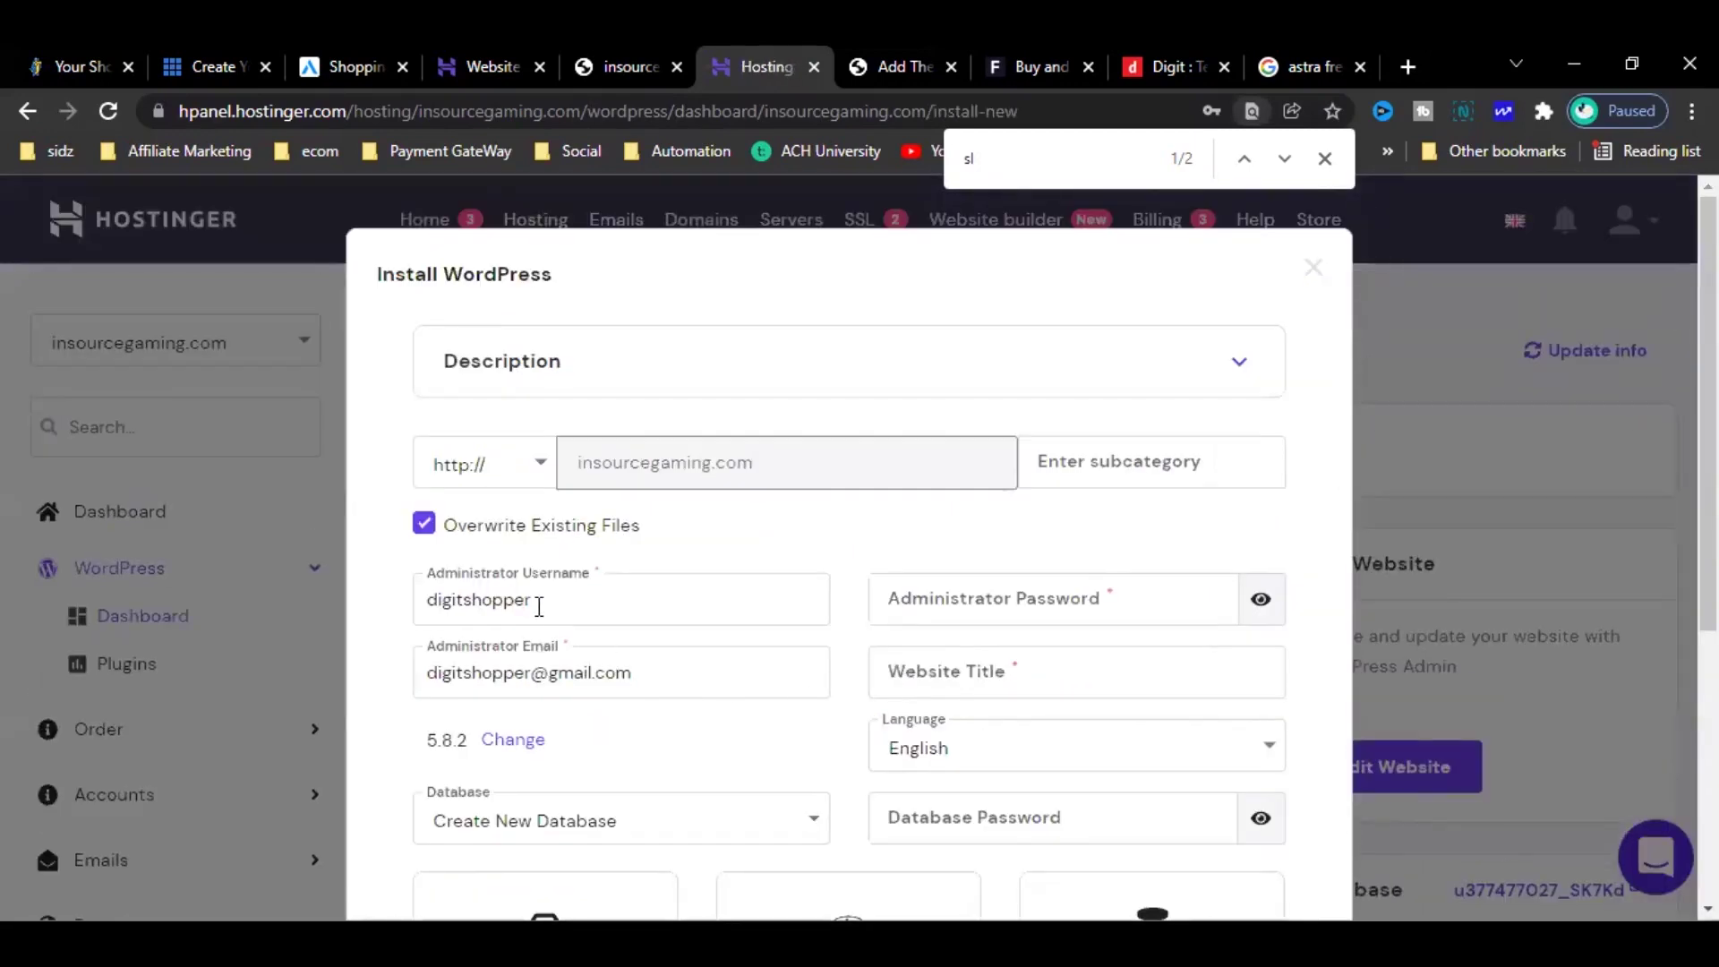
# Review the administrator username and password fields in the Install WordPress form and close it without installing.
pyautogui.doubleClick(493, 608)
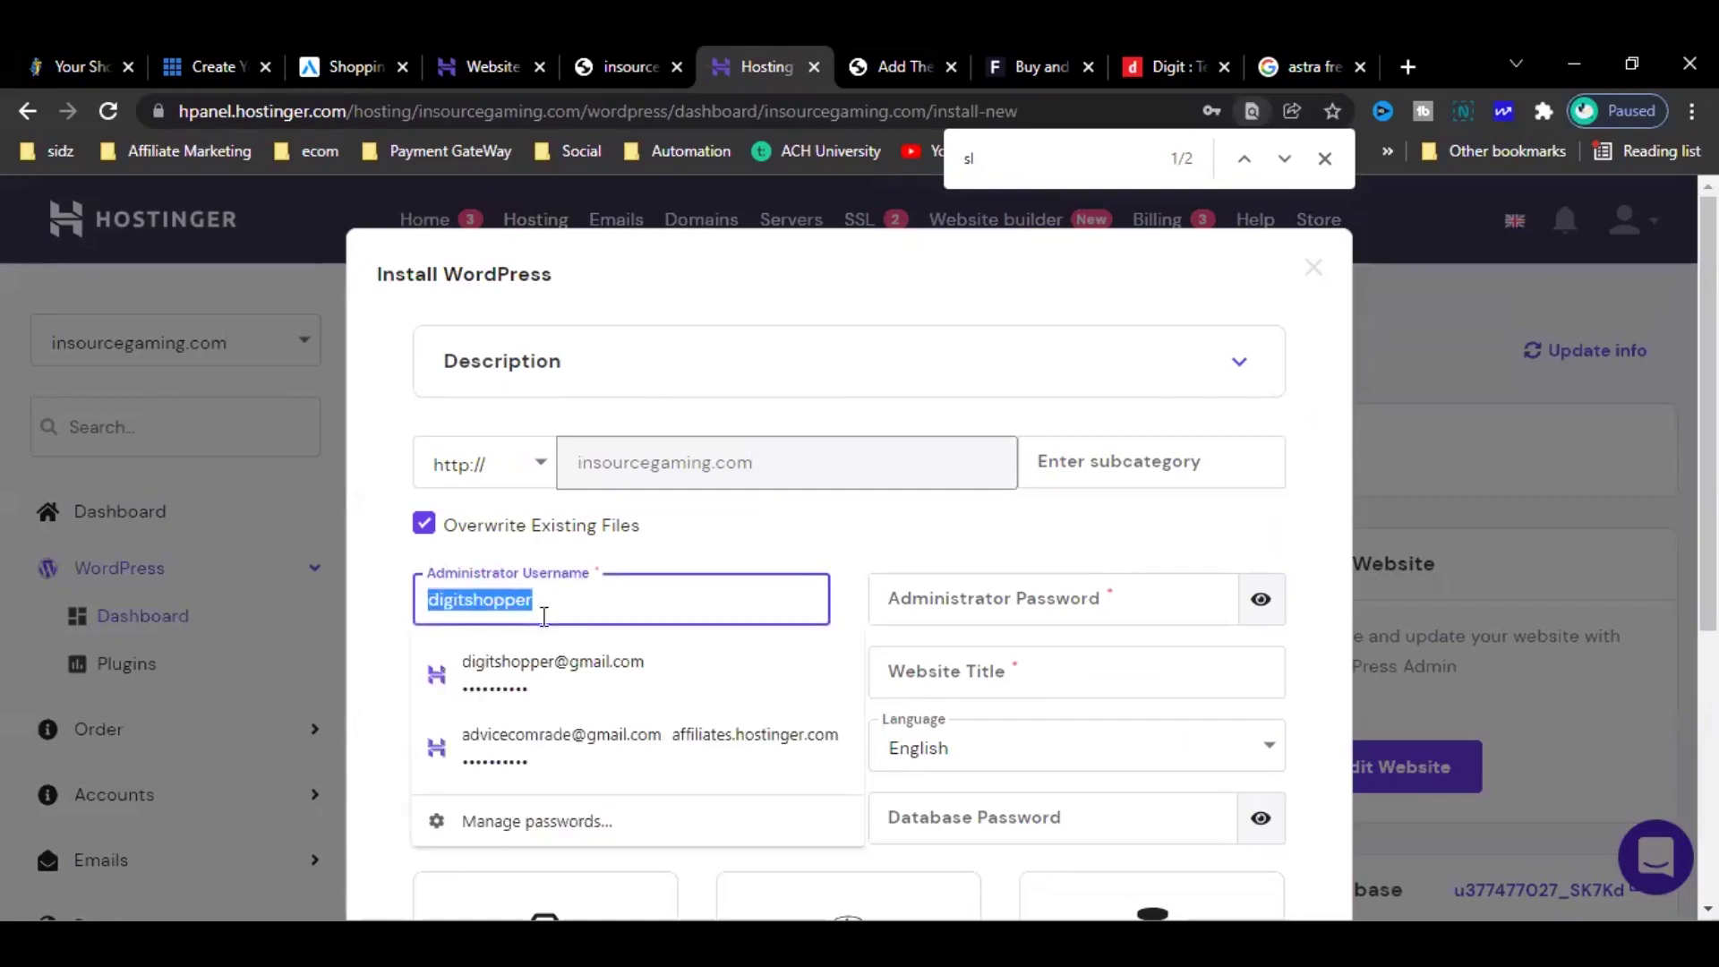
pyautogui.click(589, 609)
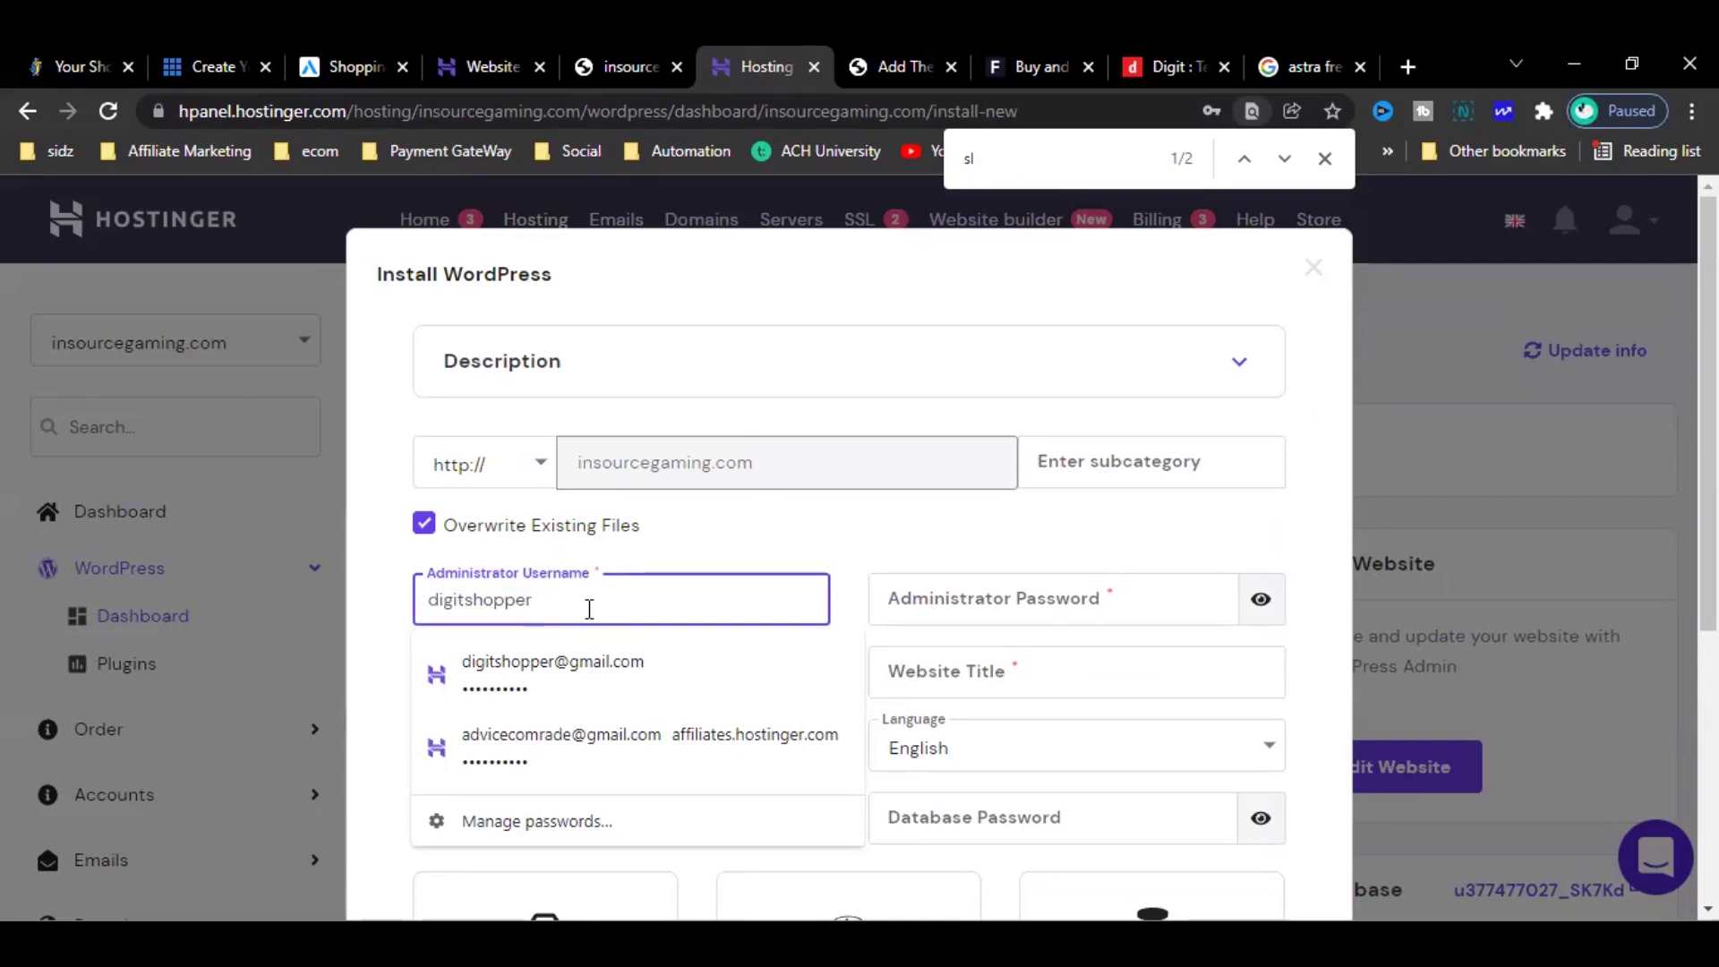
pyautogui.click(885, 596)
pyautogui.click(904, 542)
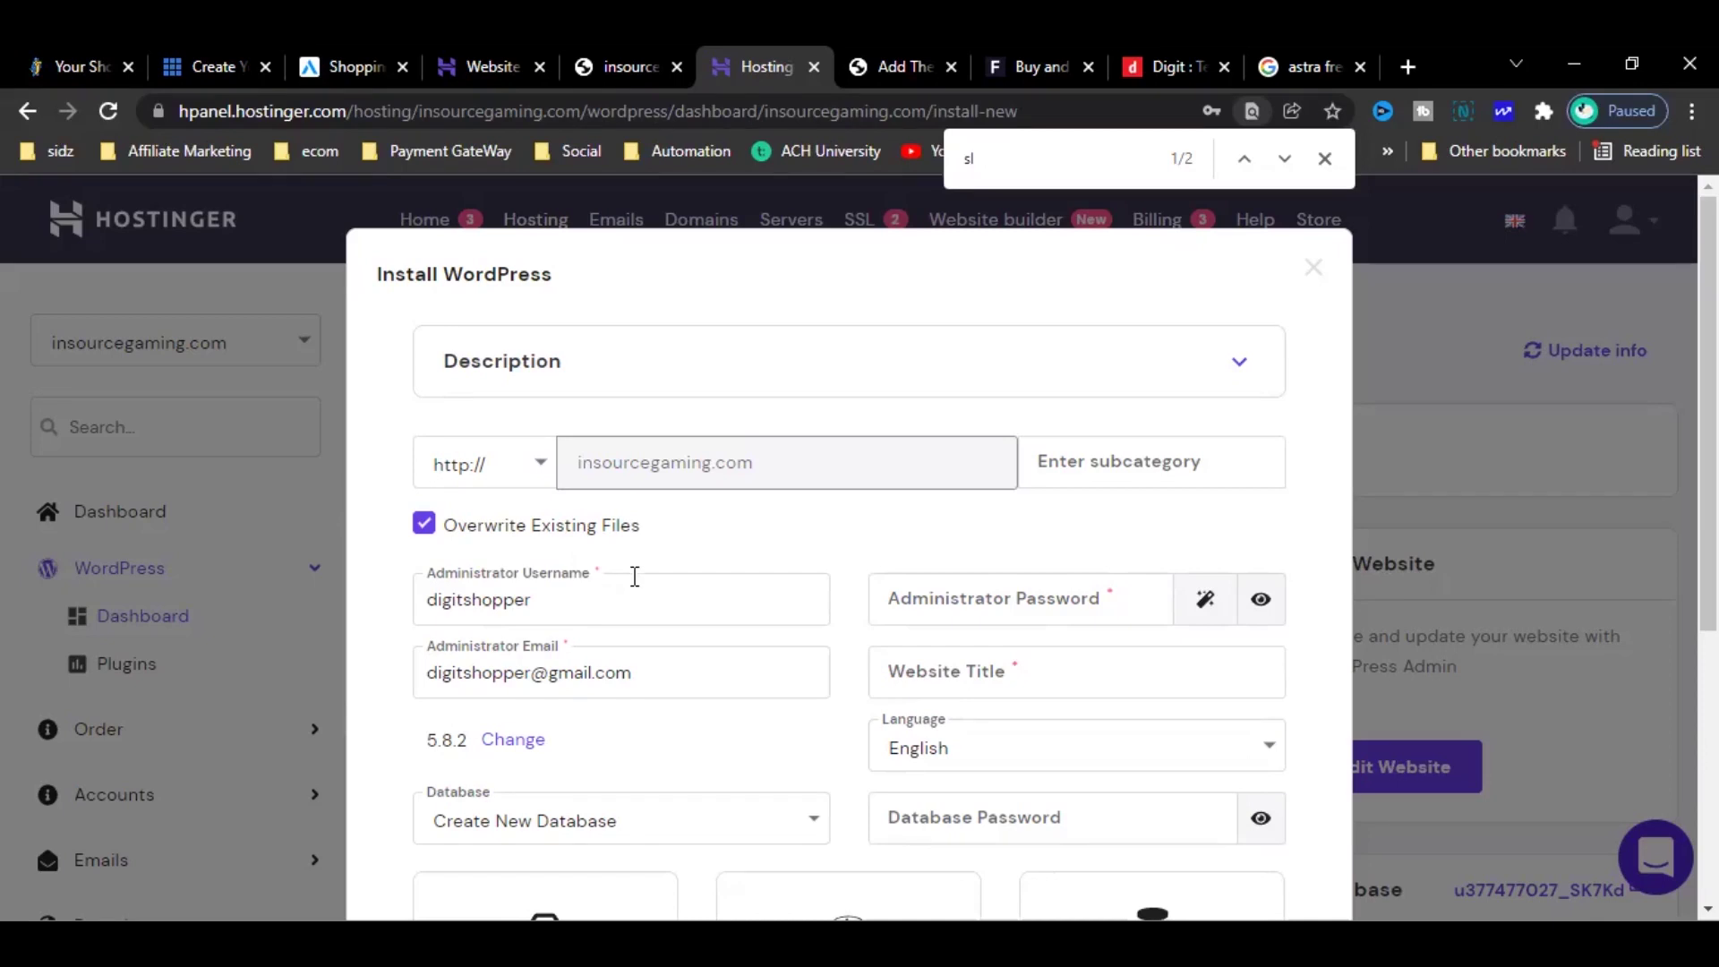
pyautogui.scroll(-3, 680, 568)
pyautogui.scroll(3, 1057, 584)
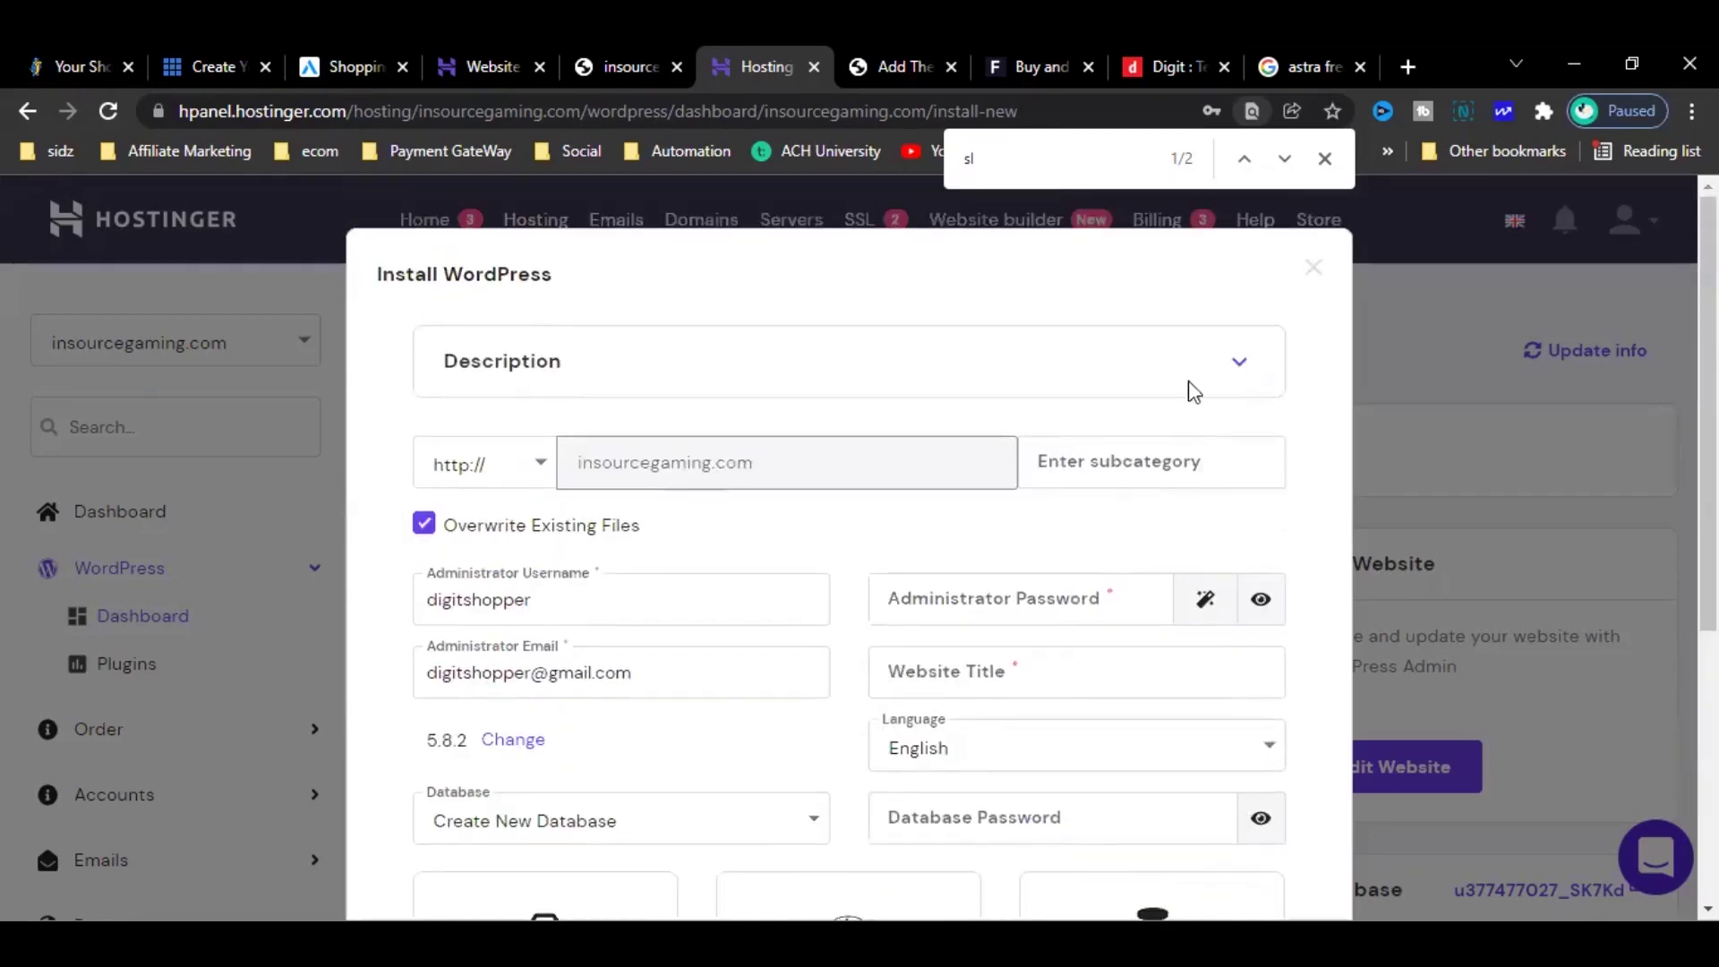
pyautogui.press('Escape')
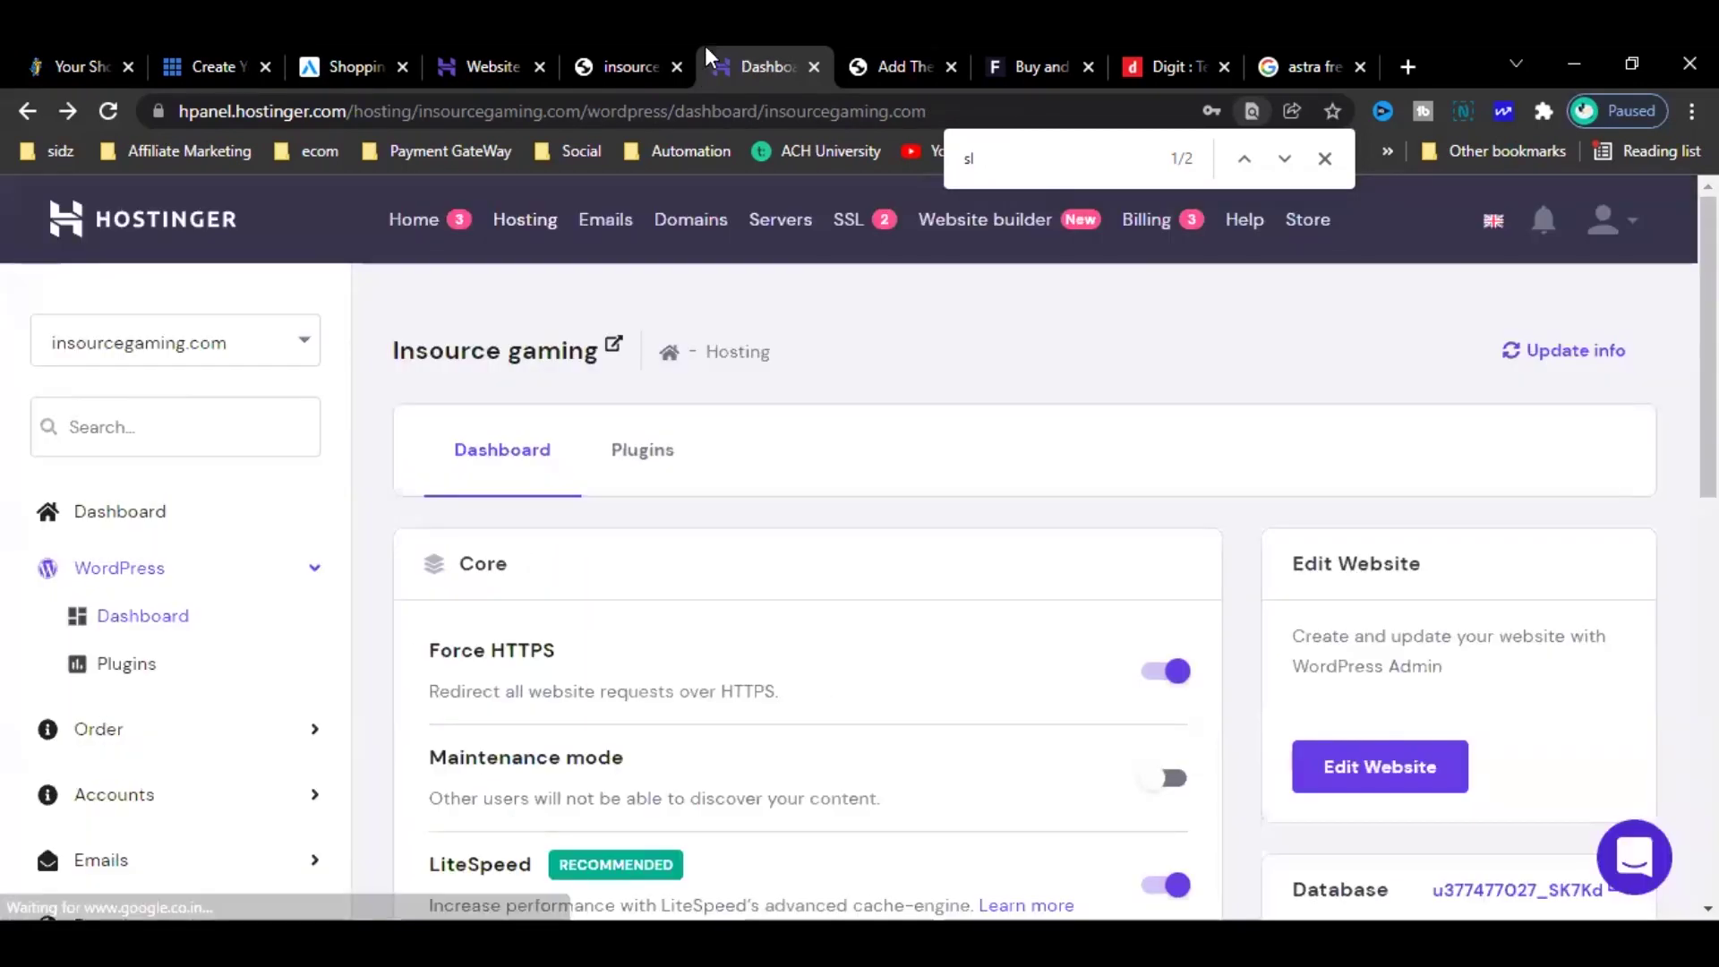
pyautogui.click(890, 49)
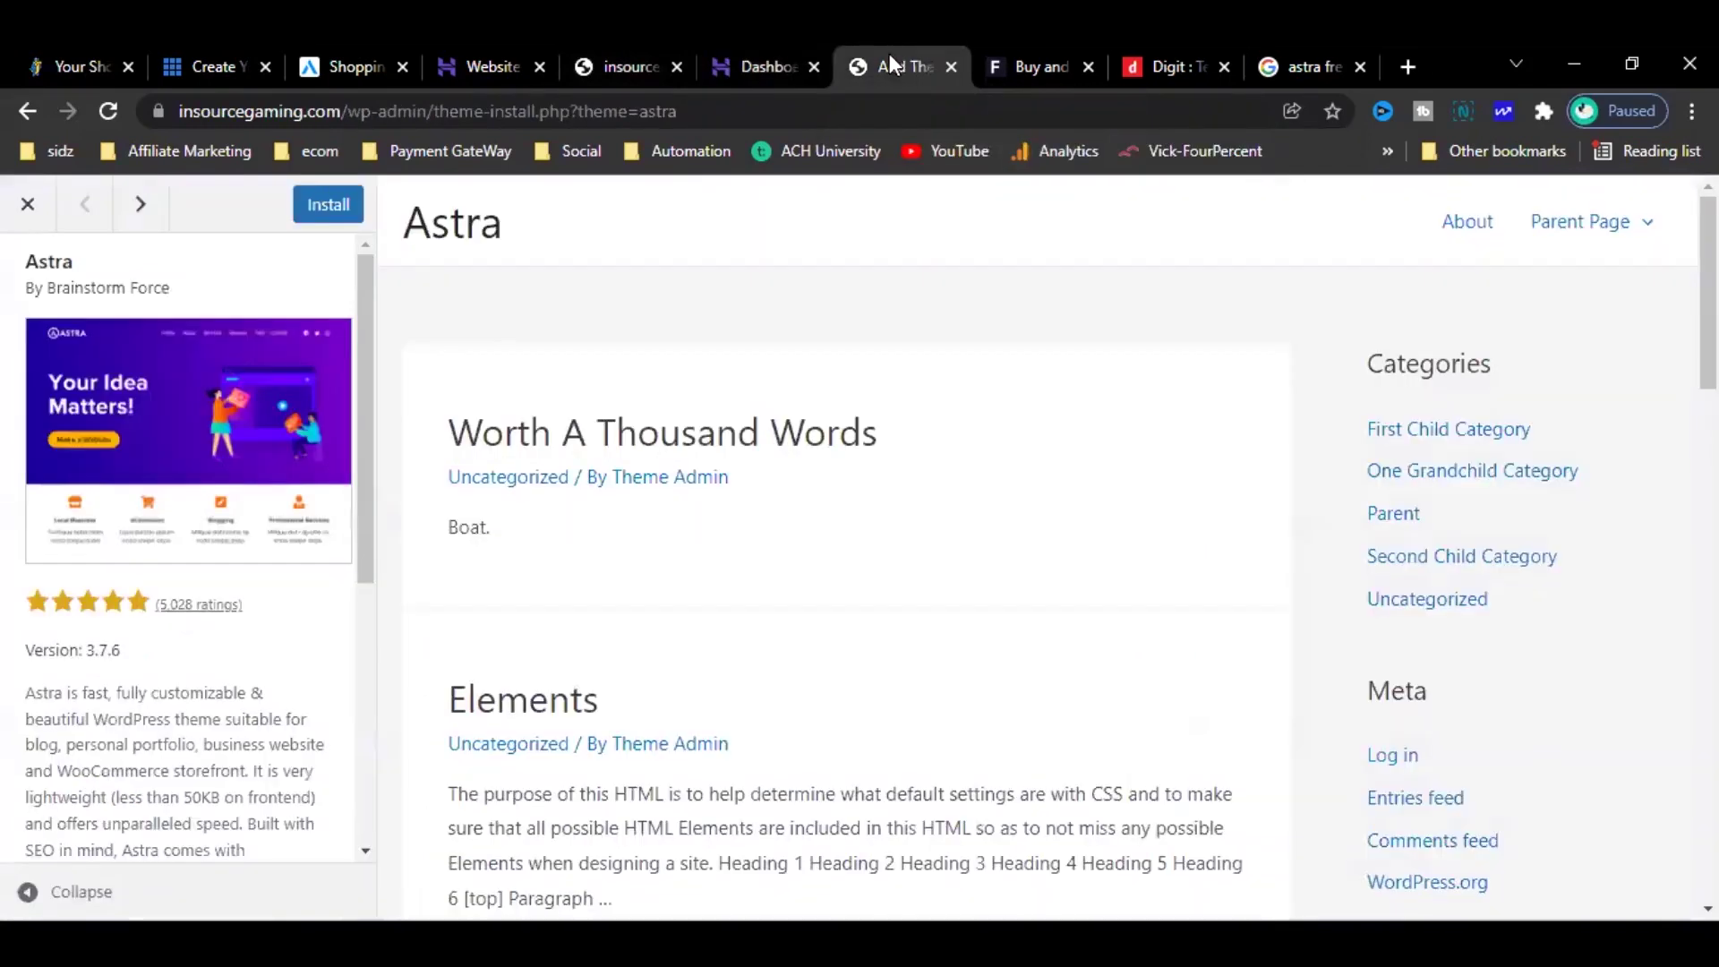
pyautogui.click(370, 107)
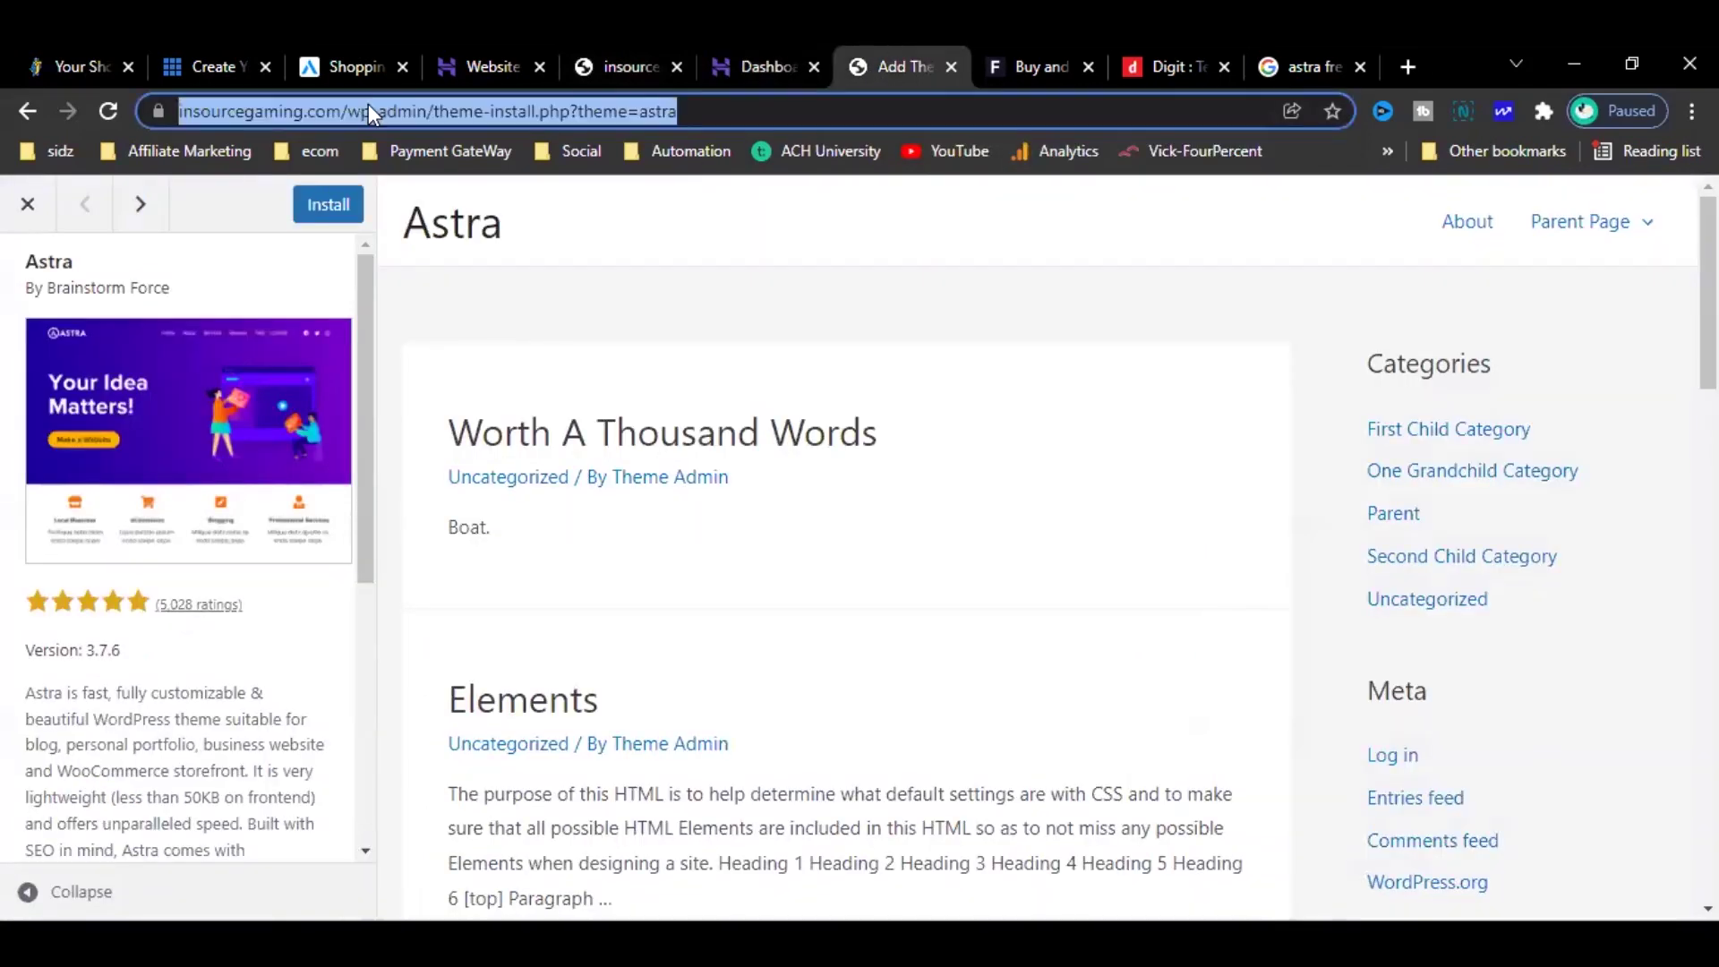
pyautogui.write('https://insourcegaming.com/wp-admin/')
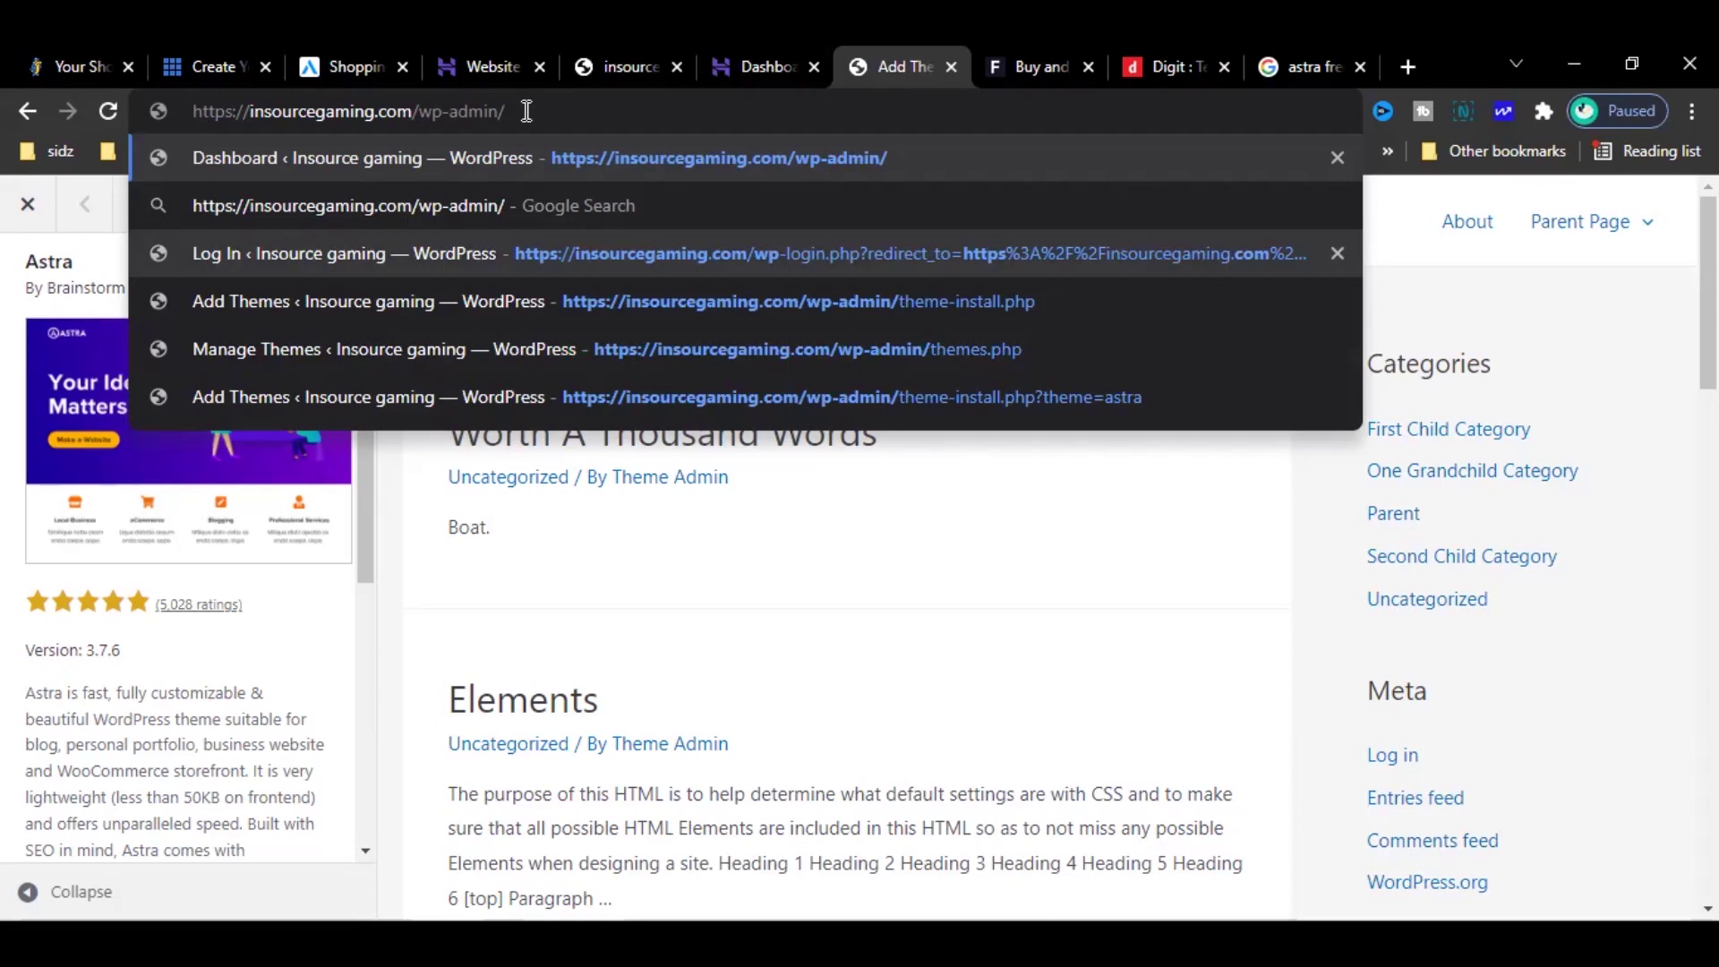
pyautogui.press('Return')
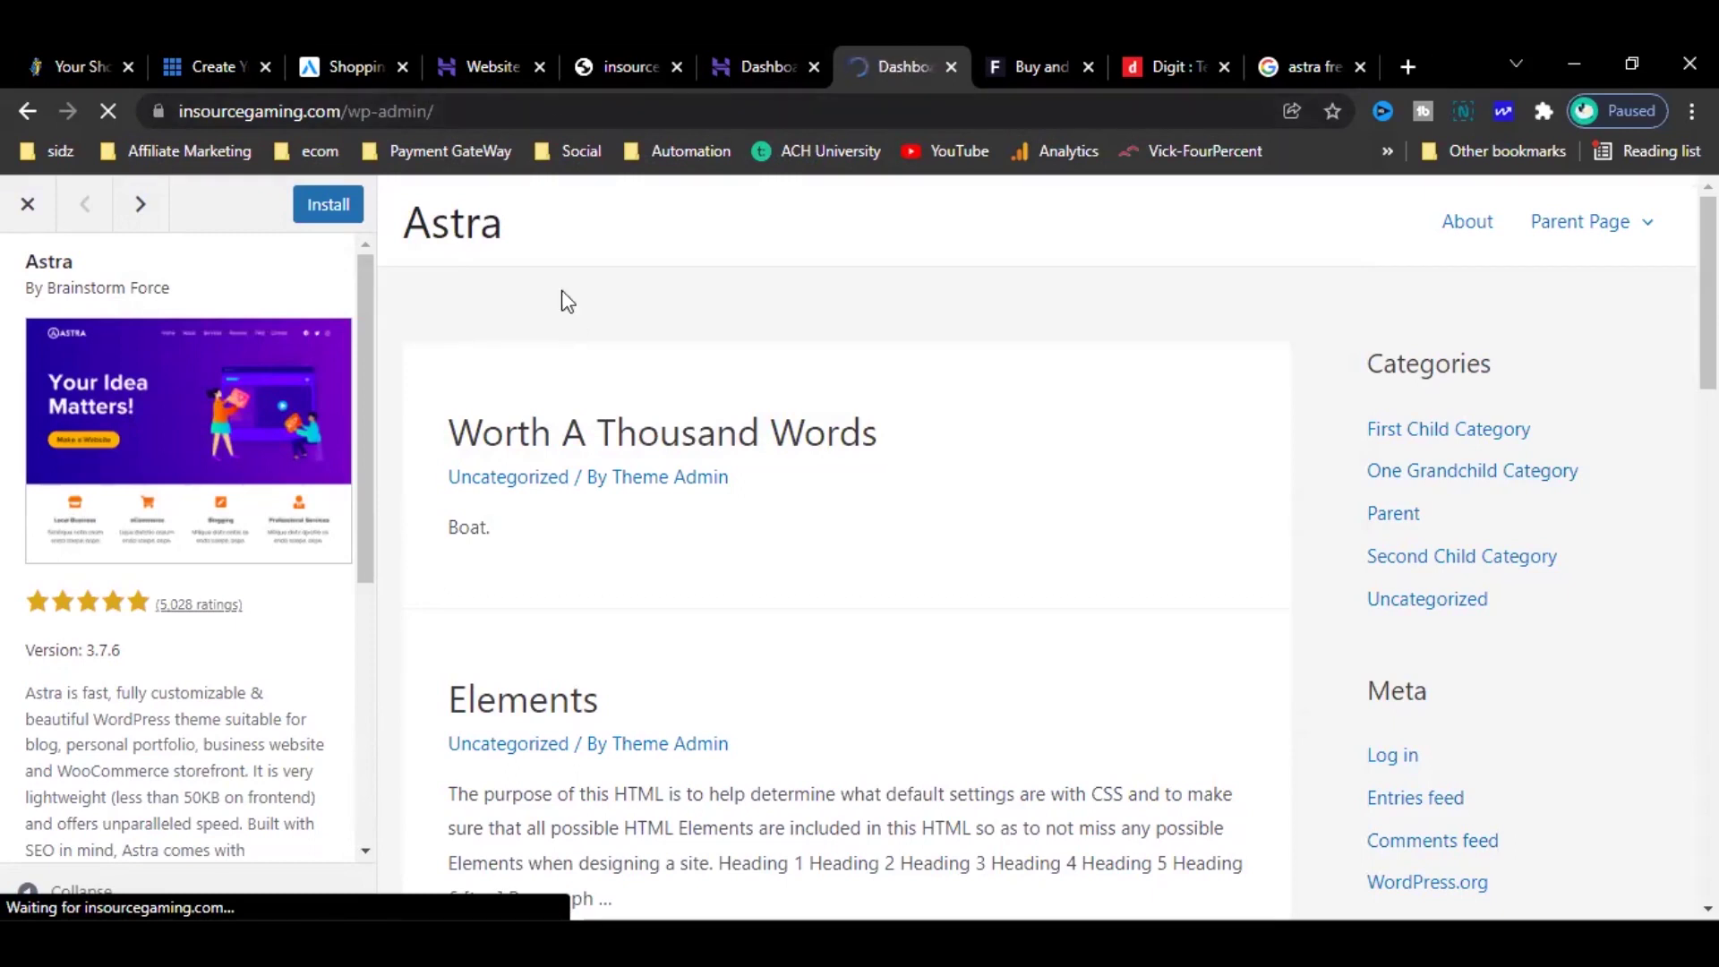
pyautogui.click(746, 52)
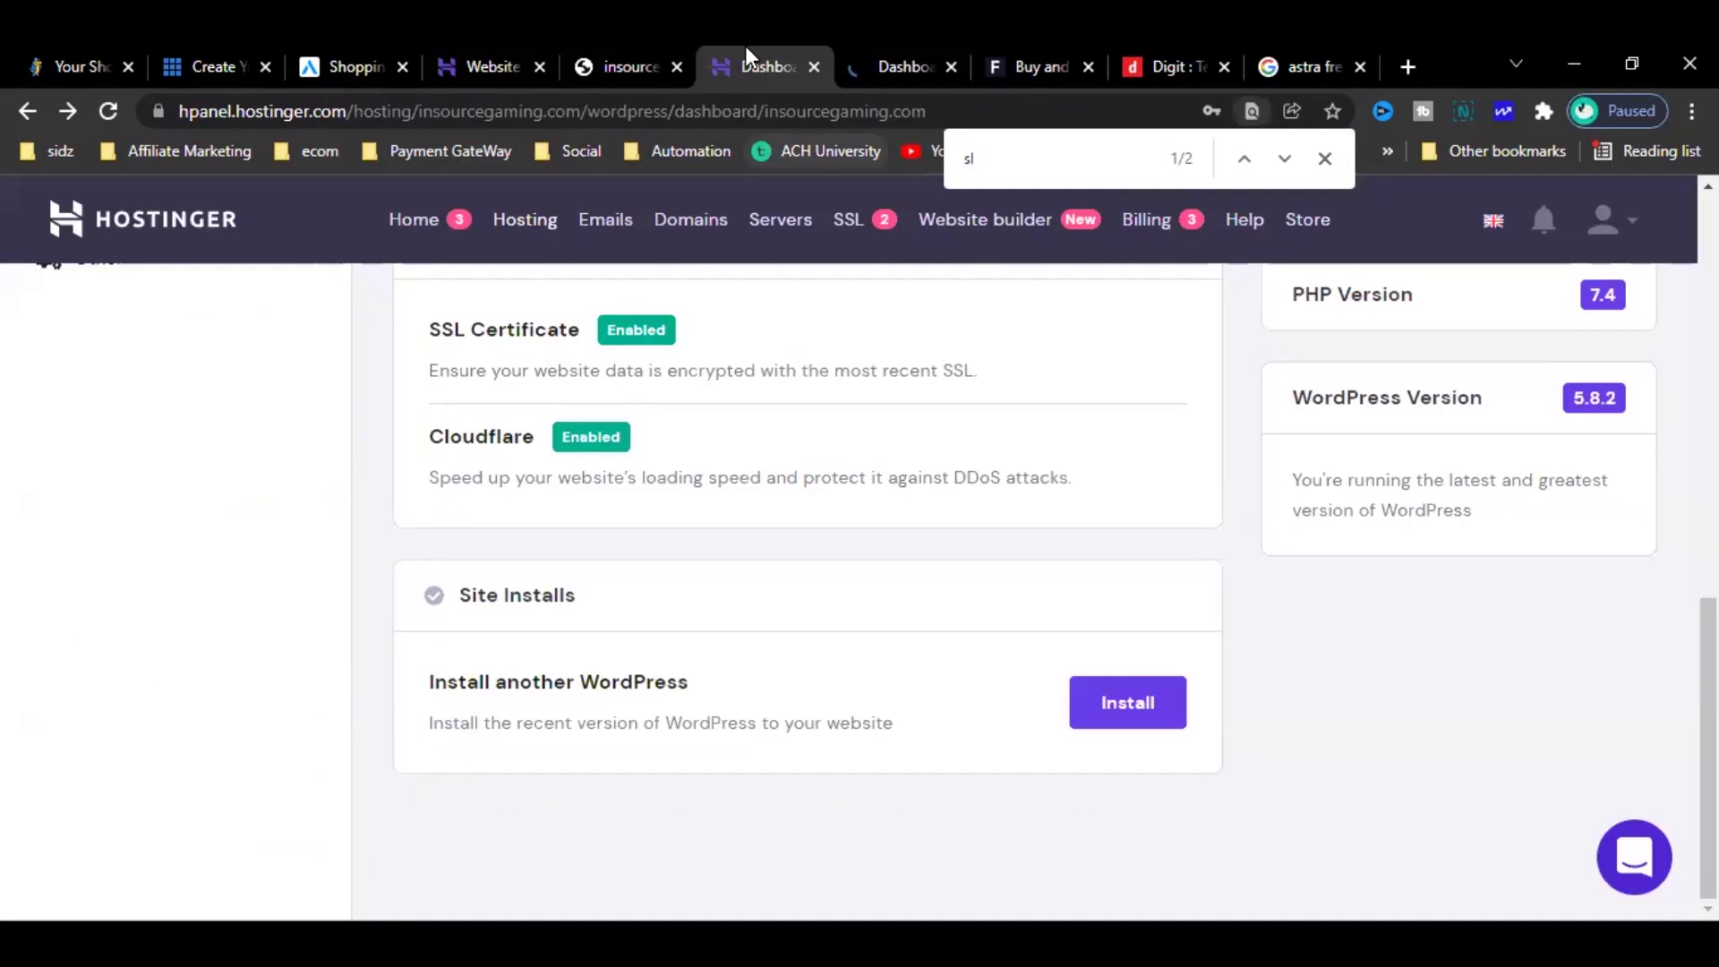
pyautogui.click(888, 71)
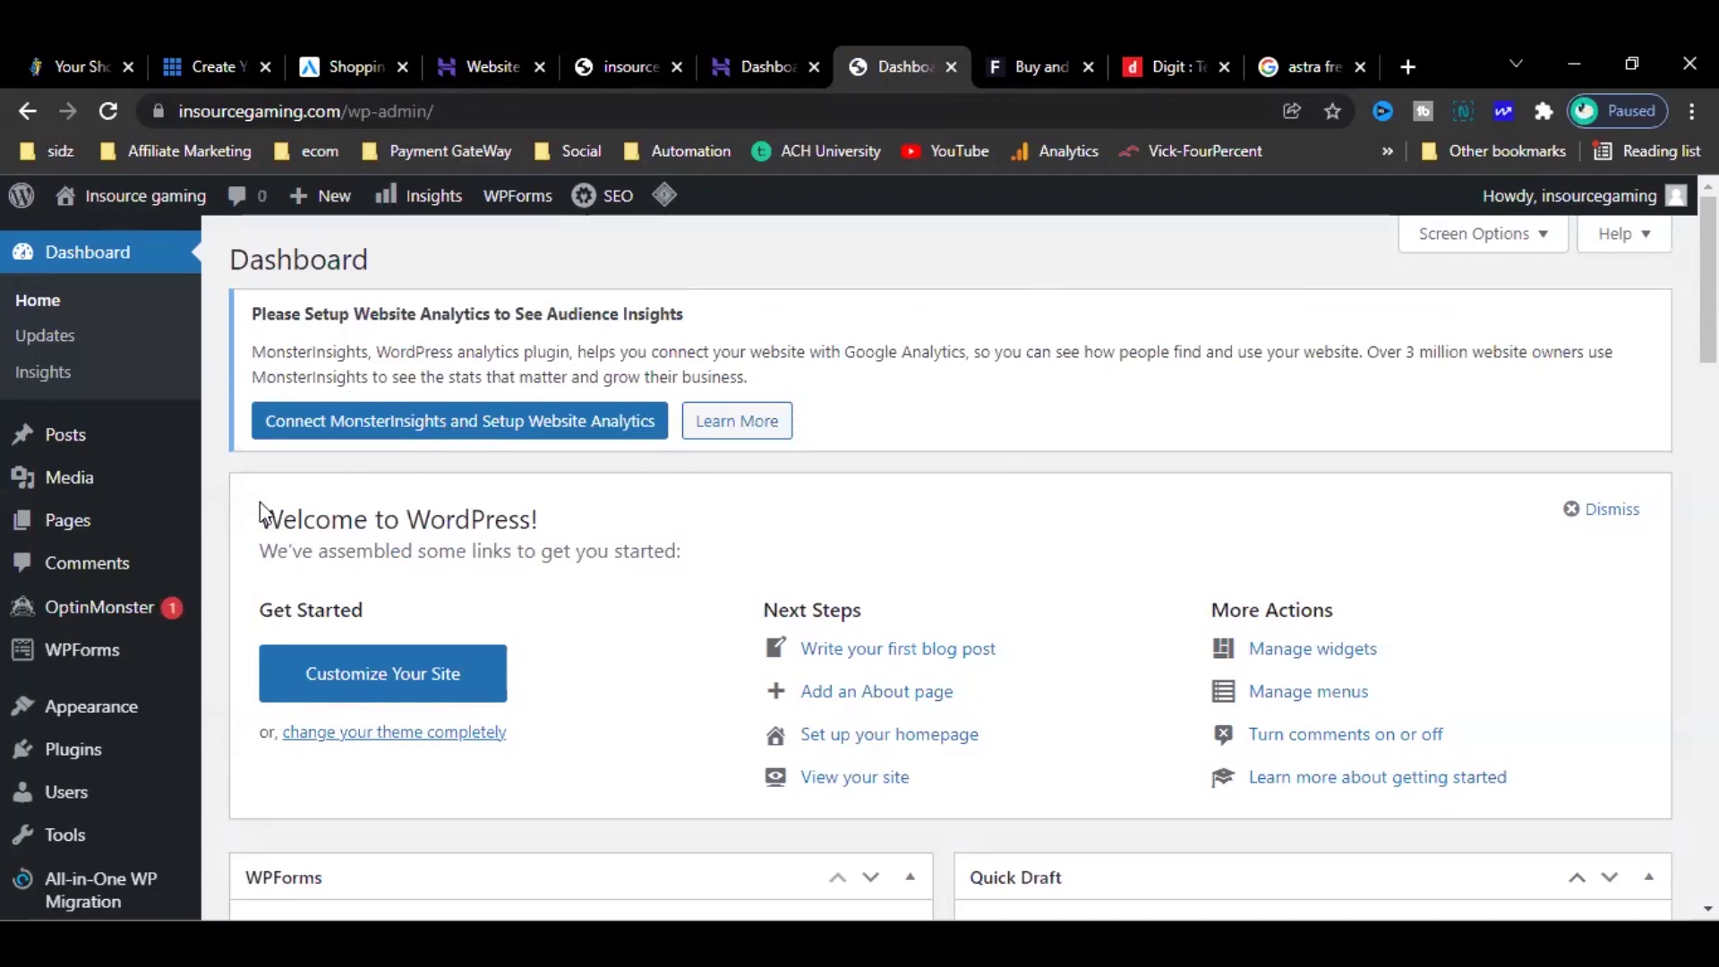
# Examine the live insourcegaming.com home page from its header down to its footer.
pyautogui.click(620, 67)
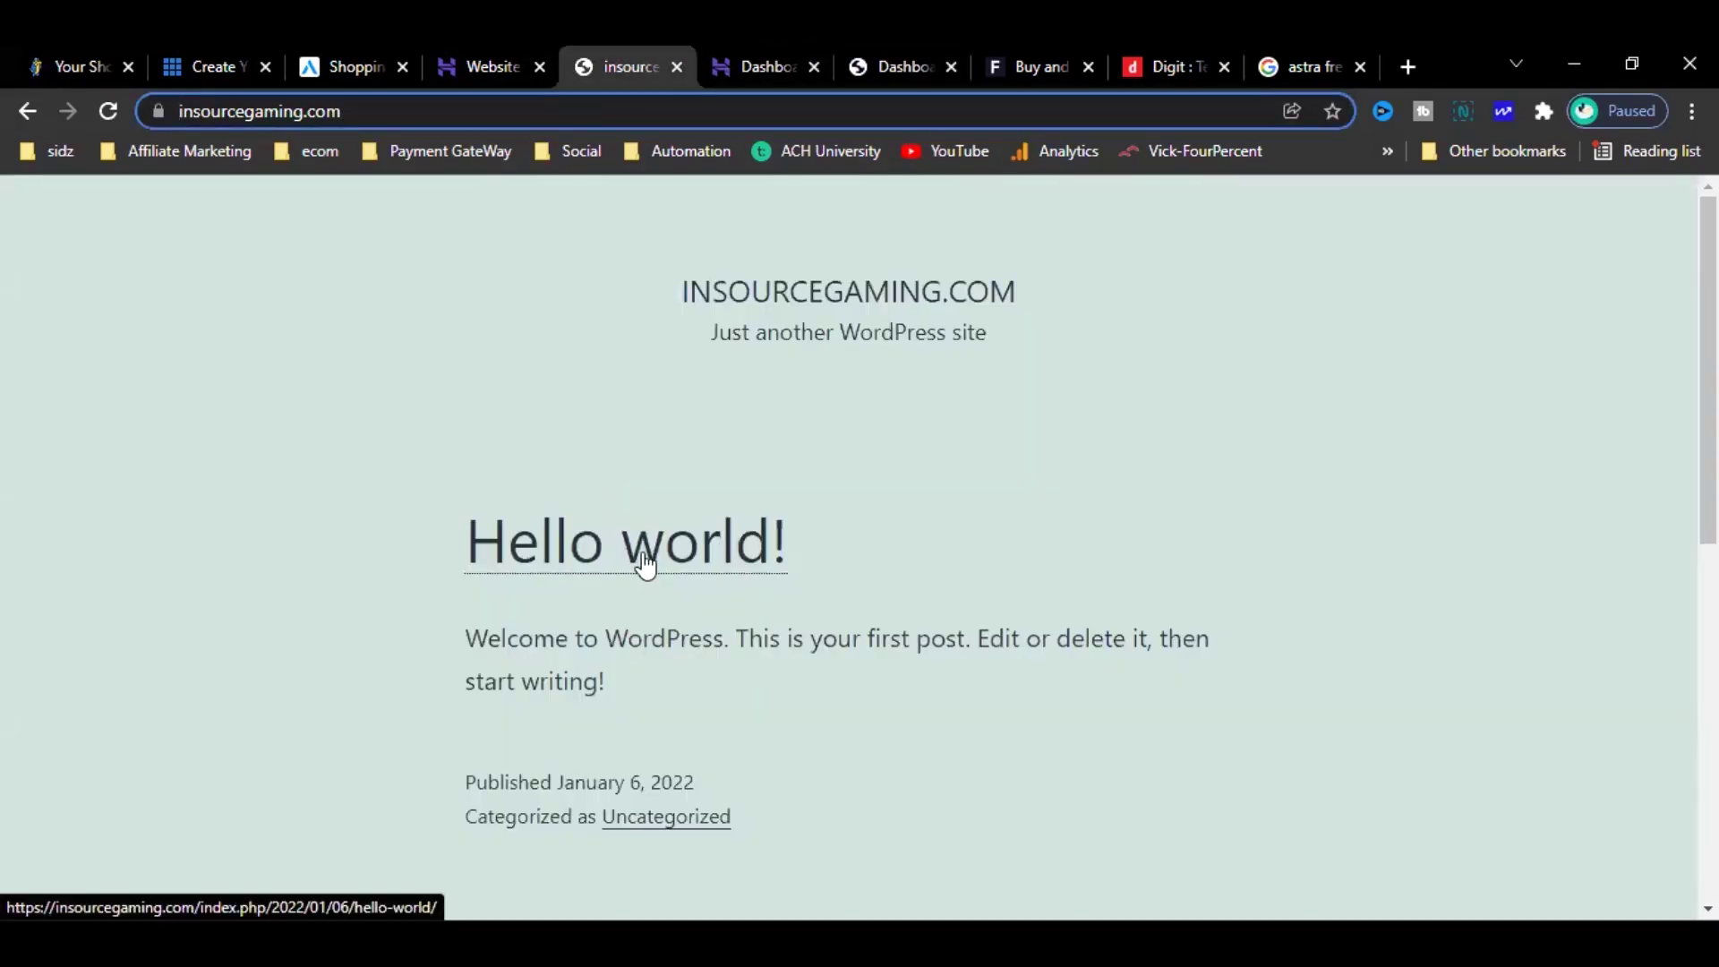
pyautogui.scroll(-5, 620, 582)
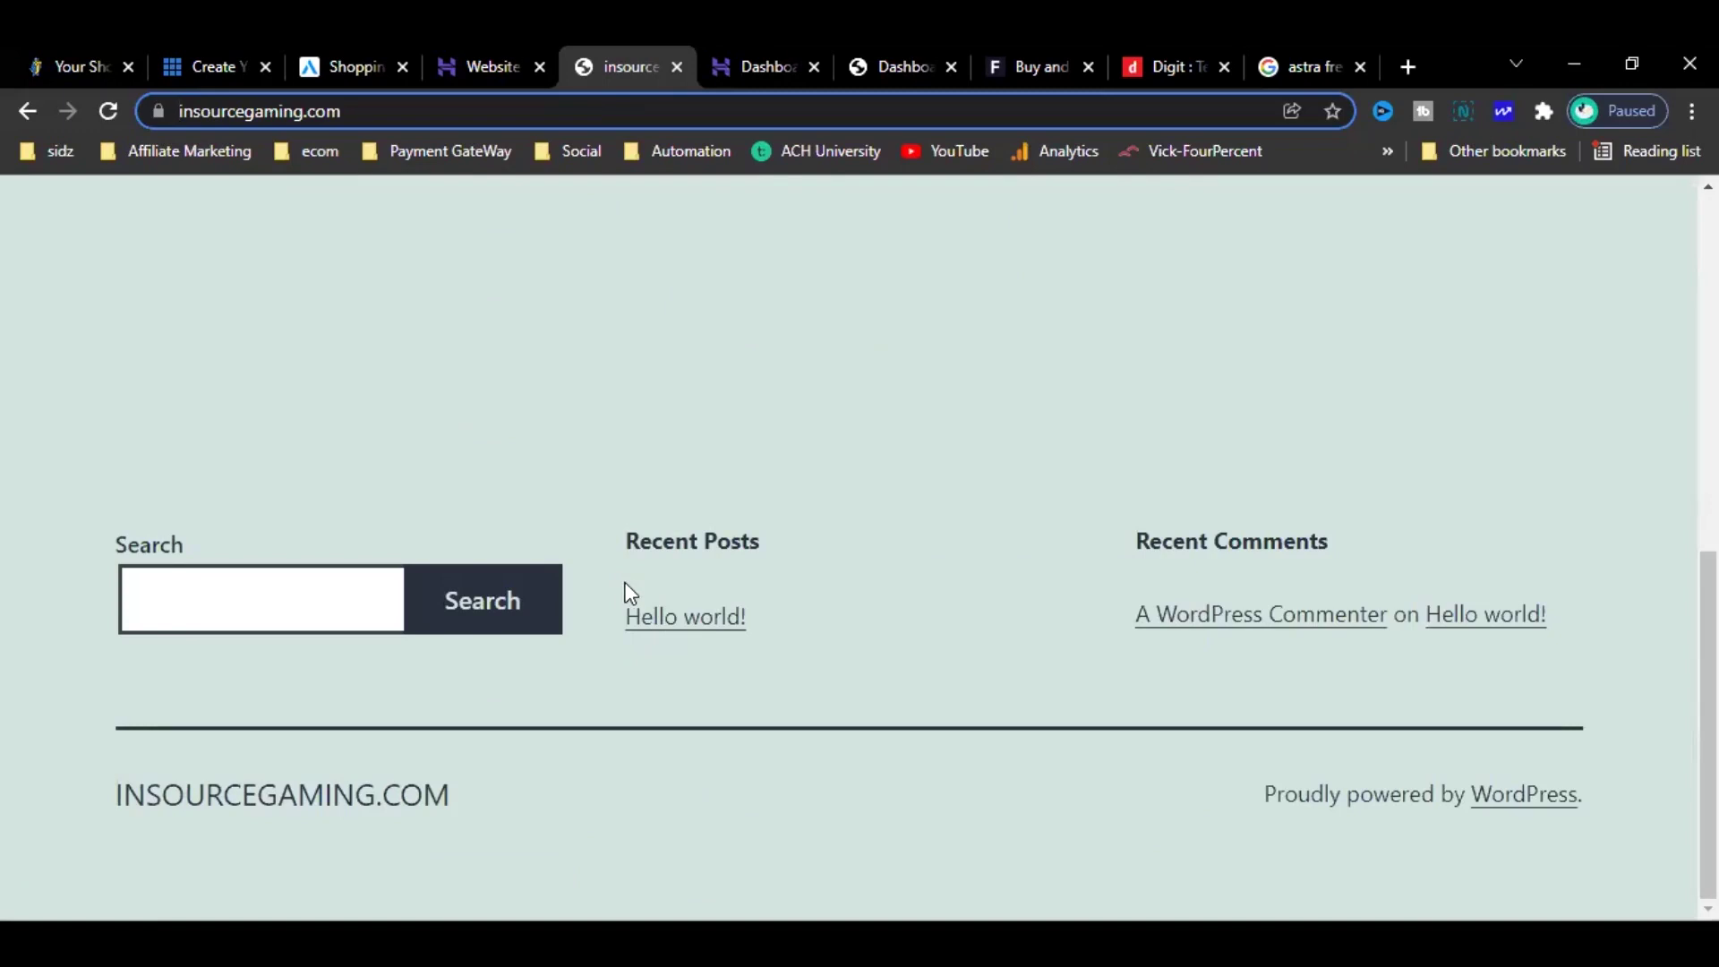
pyautogui.scroll(5, 627, 593)
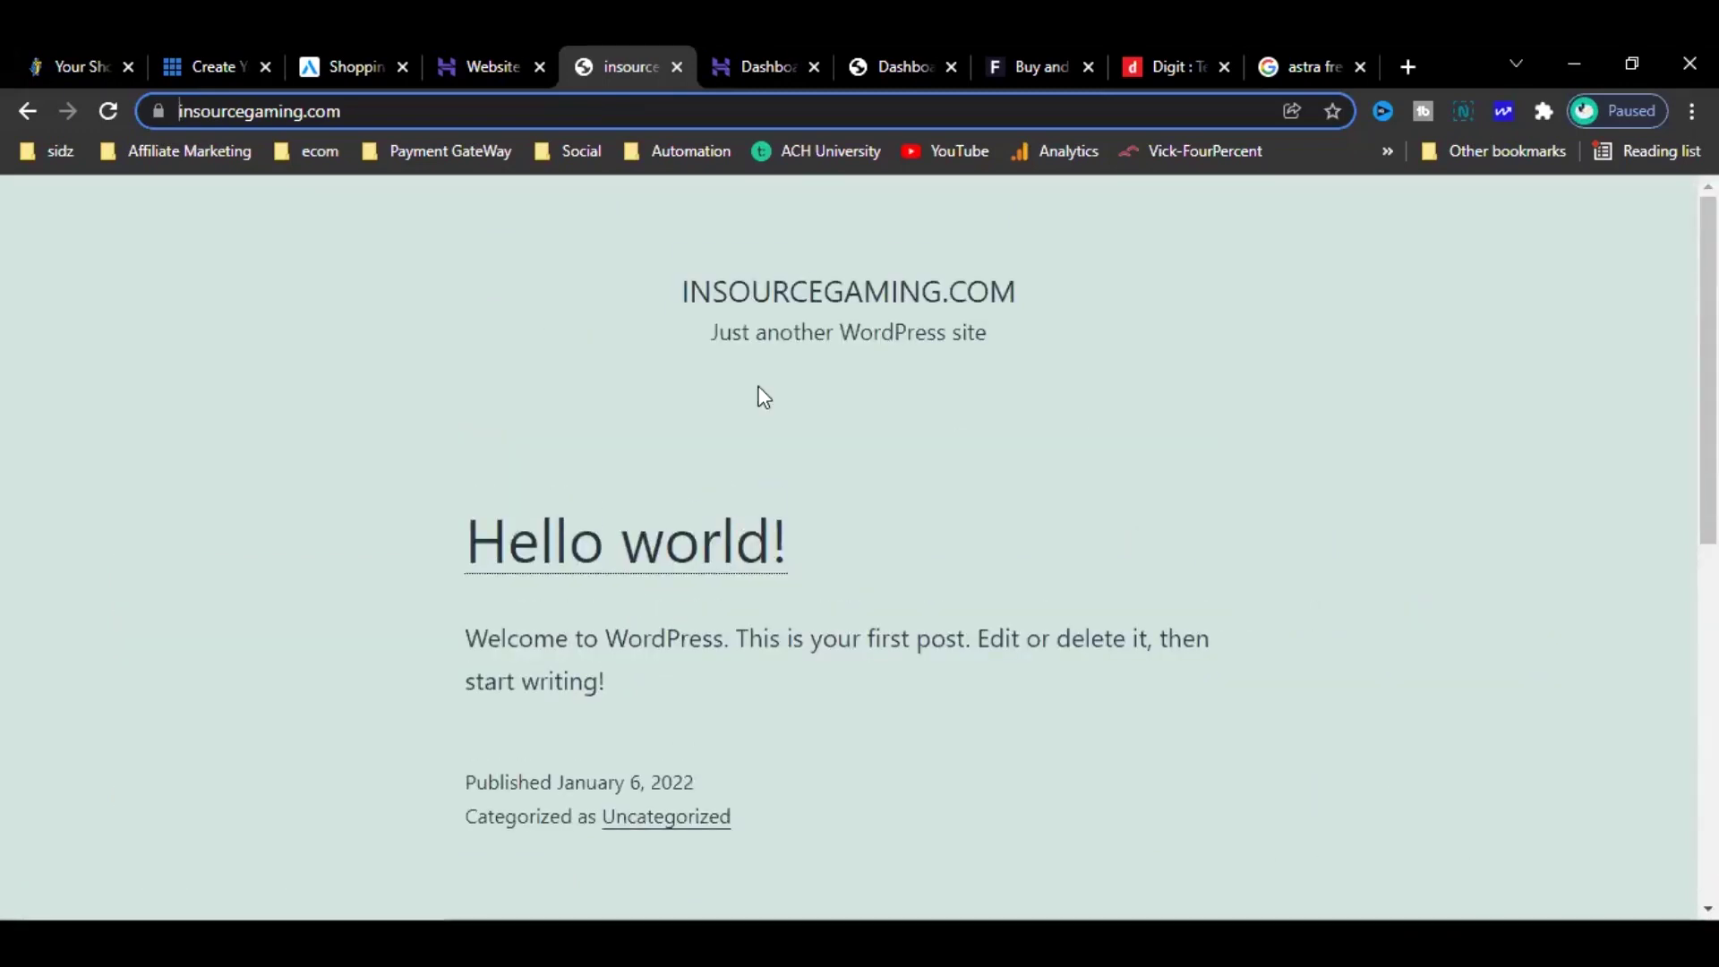
# Return to the WordPress admin, view the installed themes and open the page for adding a new theme.
pyautogui.click(889, 56)
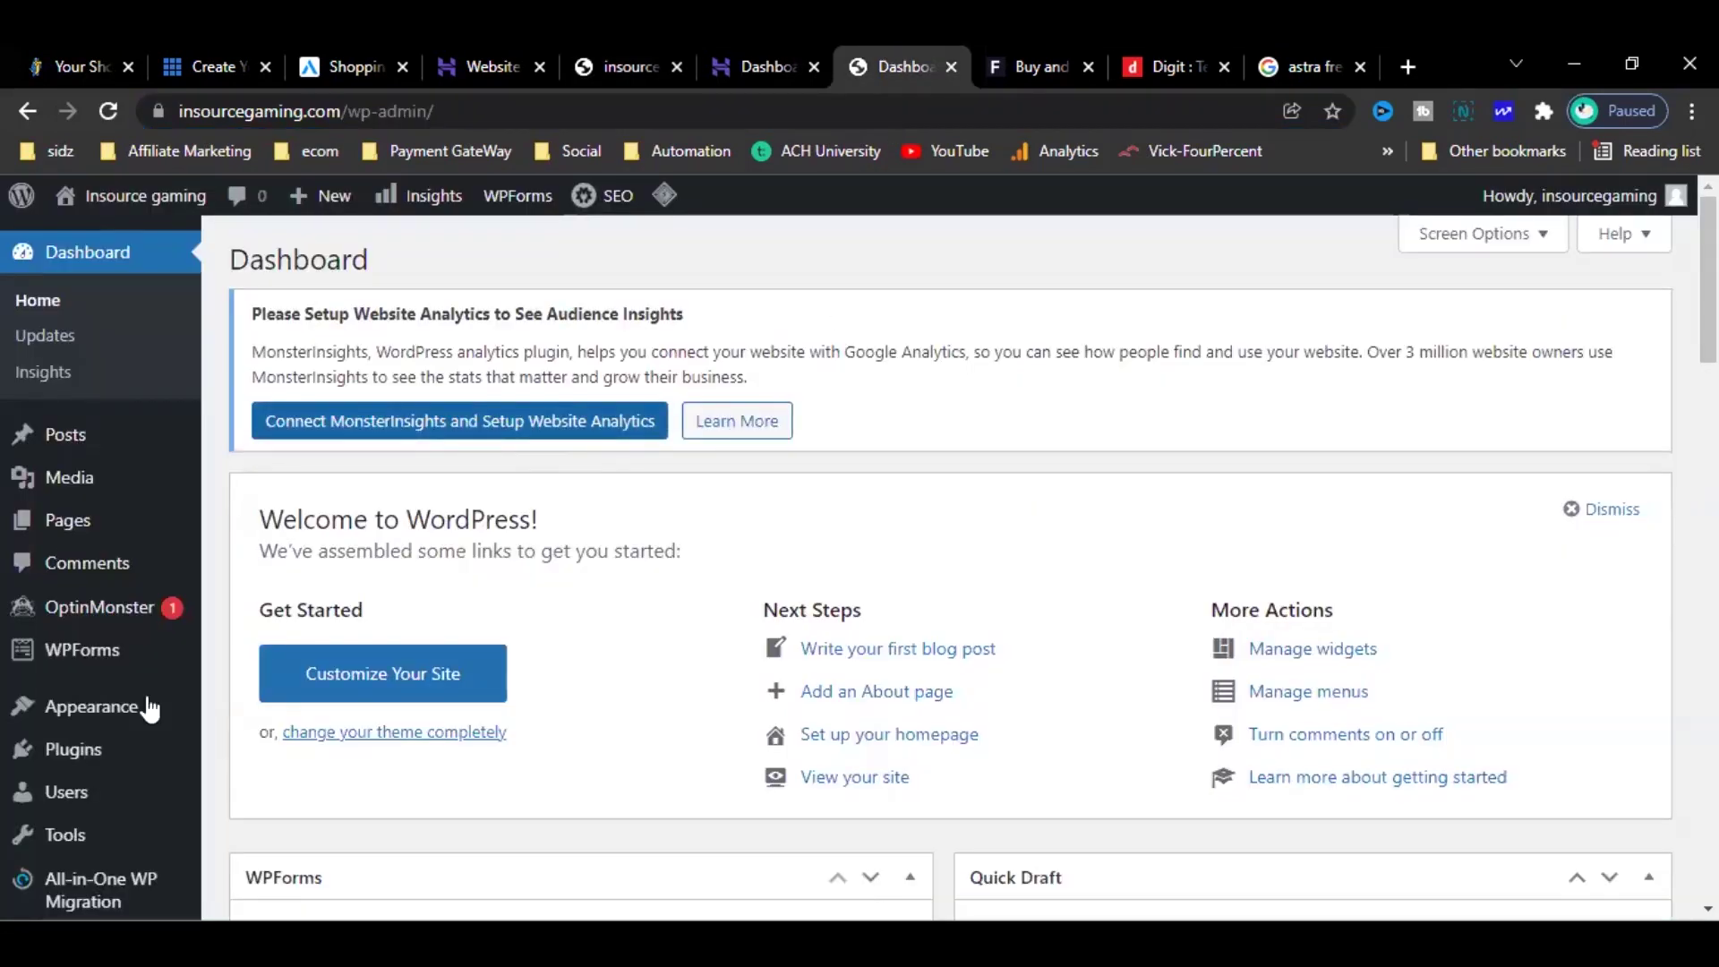
pyautogui.moveTo(90, 706)
pyautogui.click(249, 668)
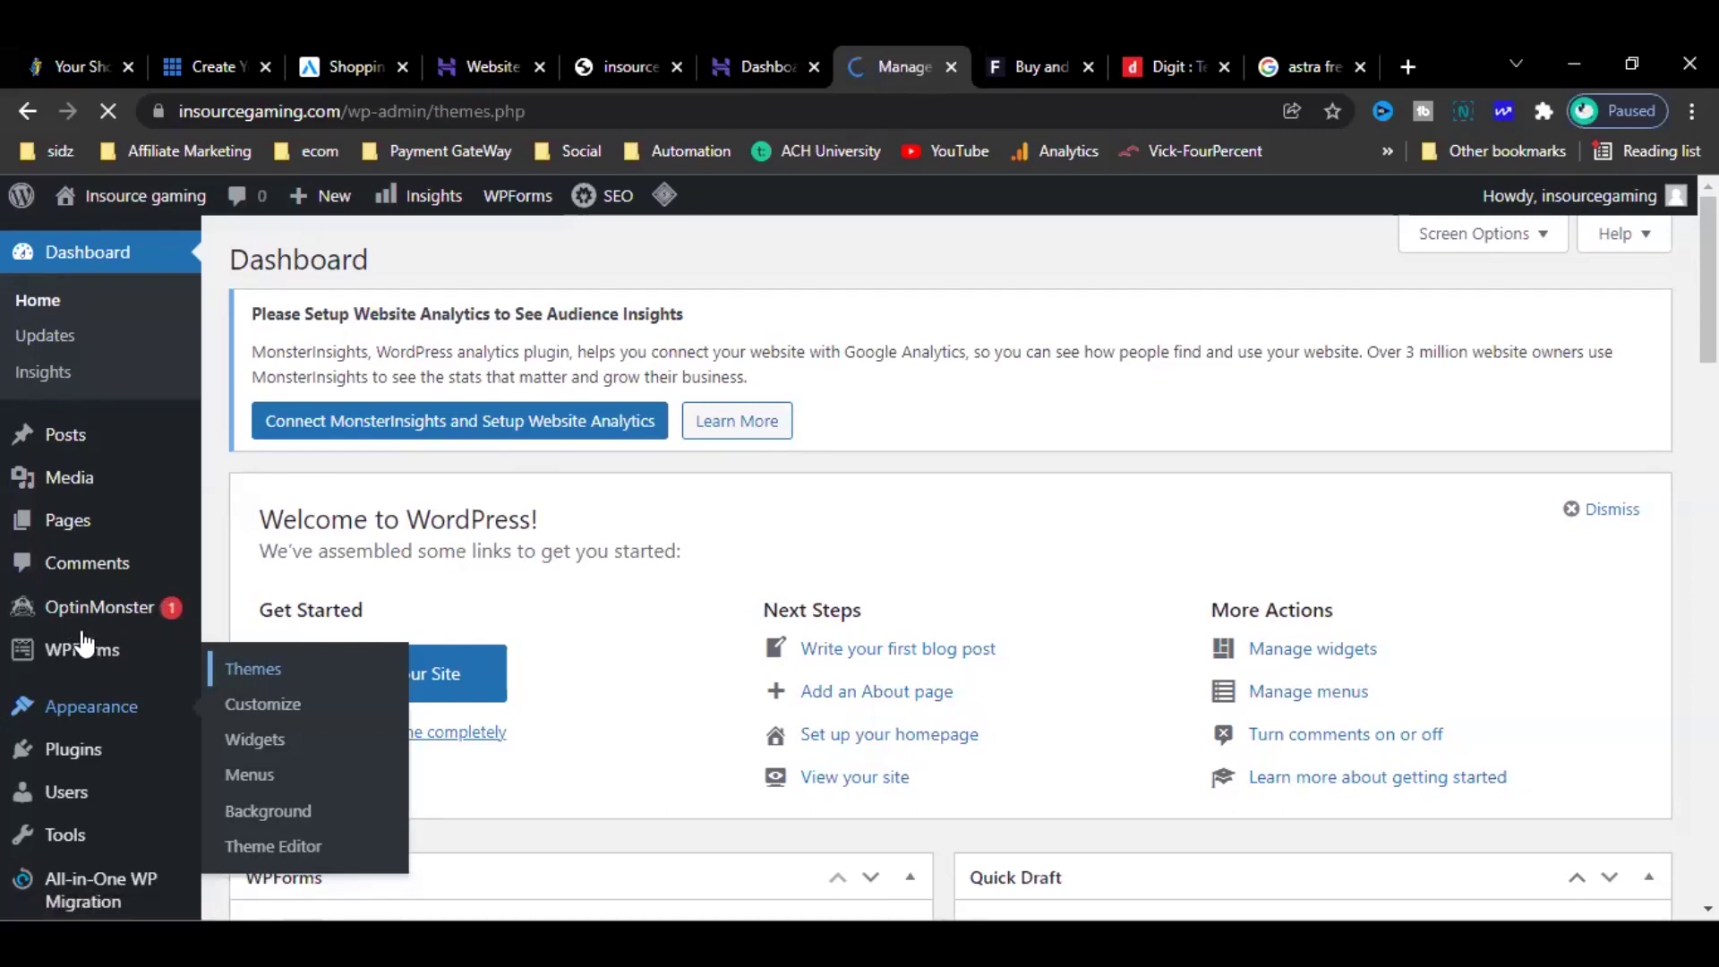
pyautogui.scroll(-3, 806, 560)
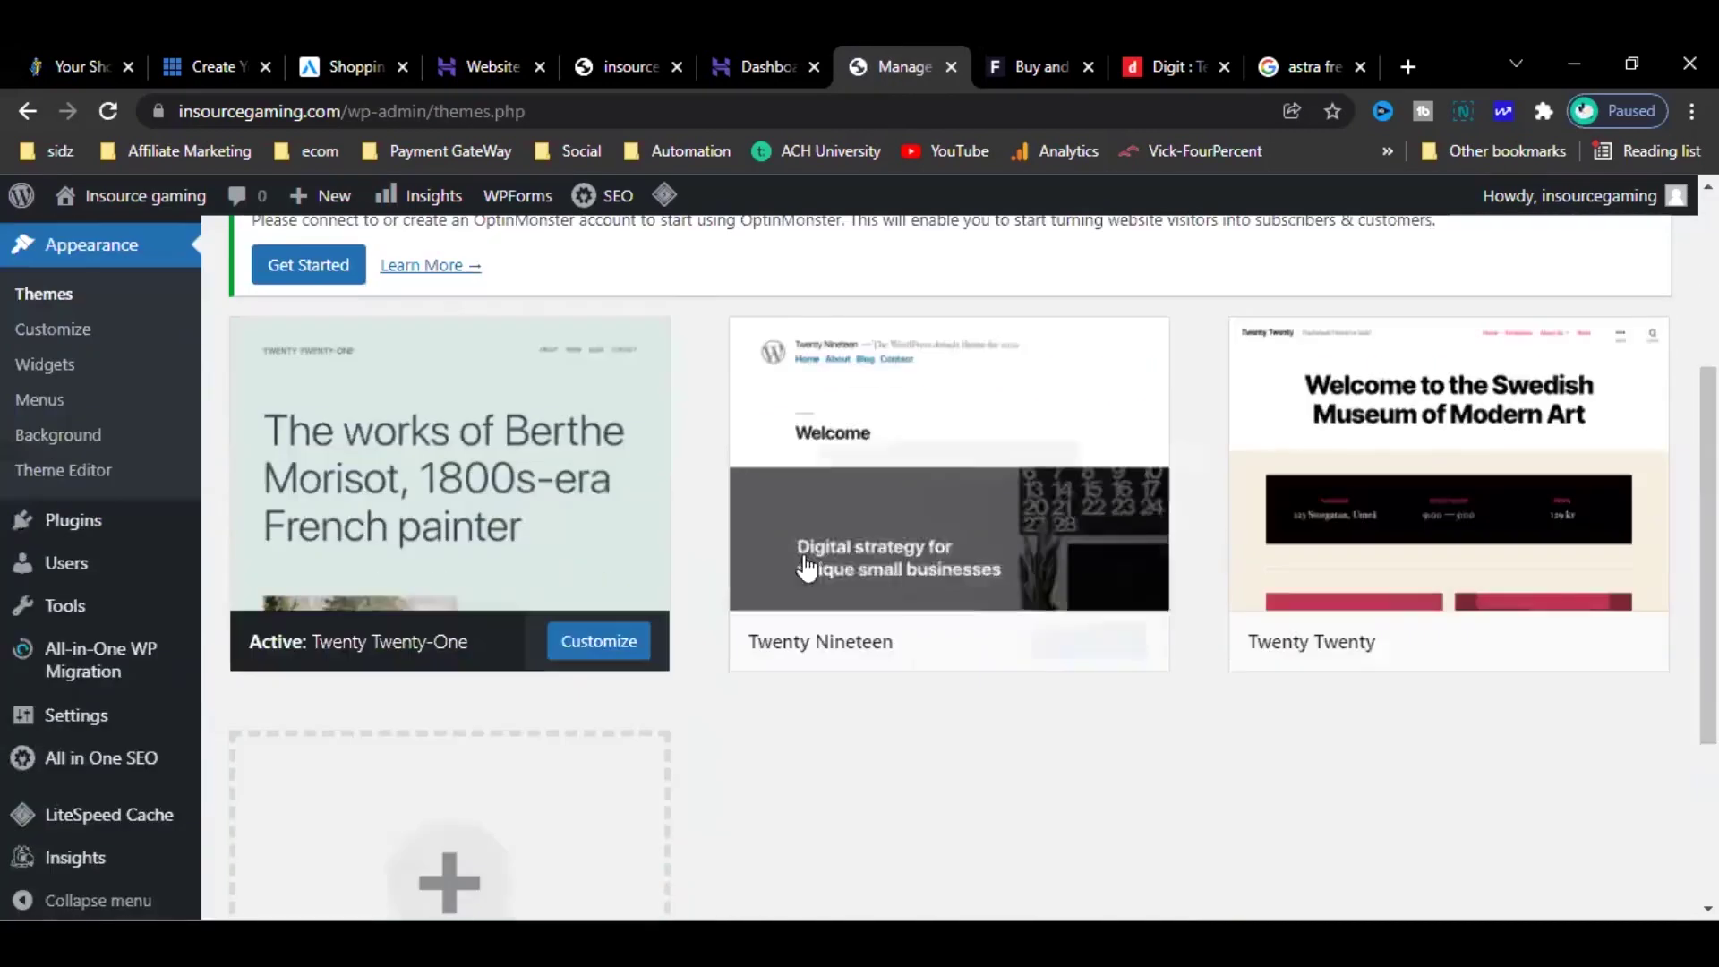
pyautogui.scroll(-2, 810, 717)
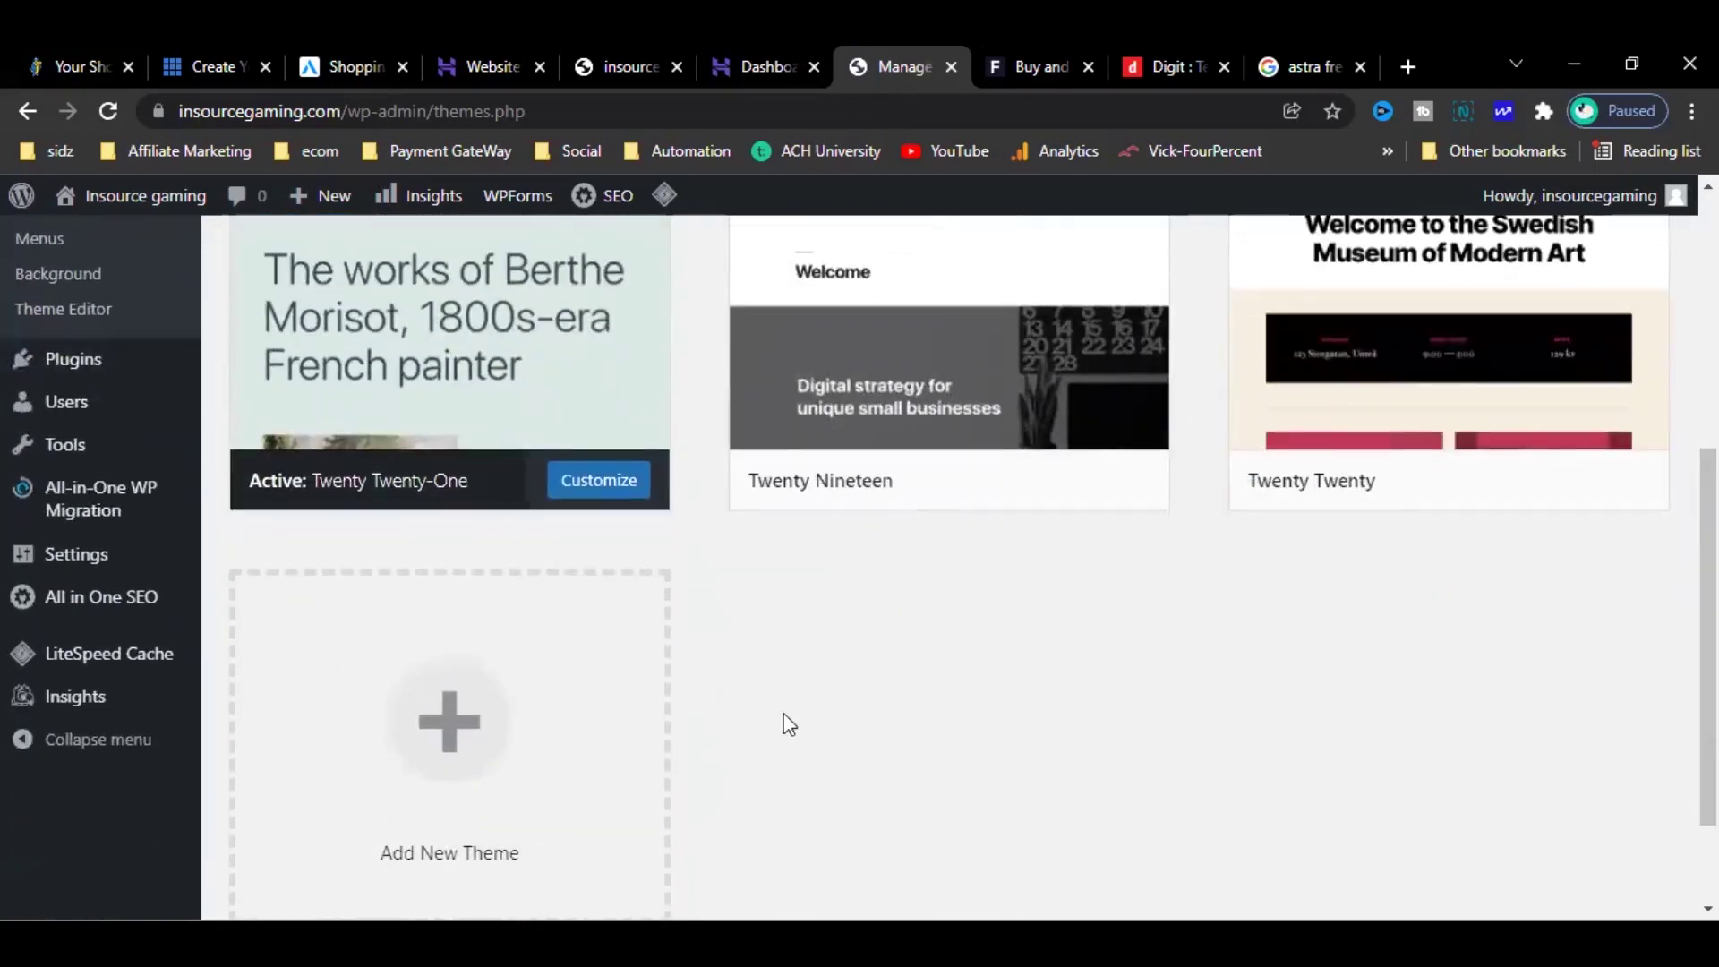
pyautogui.click(579, 731)
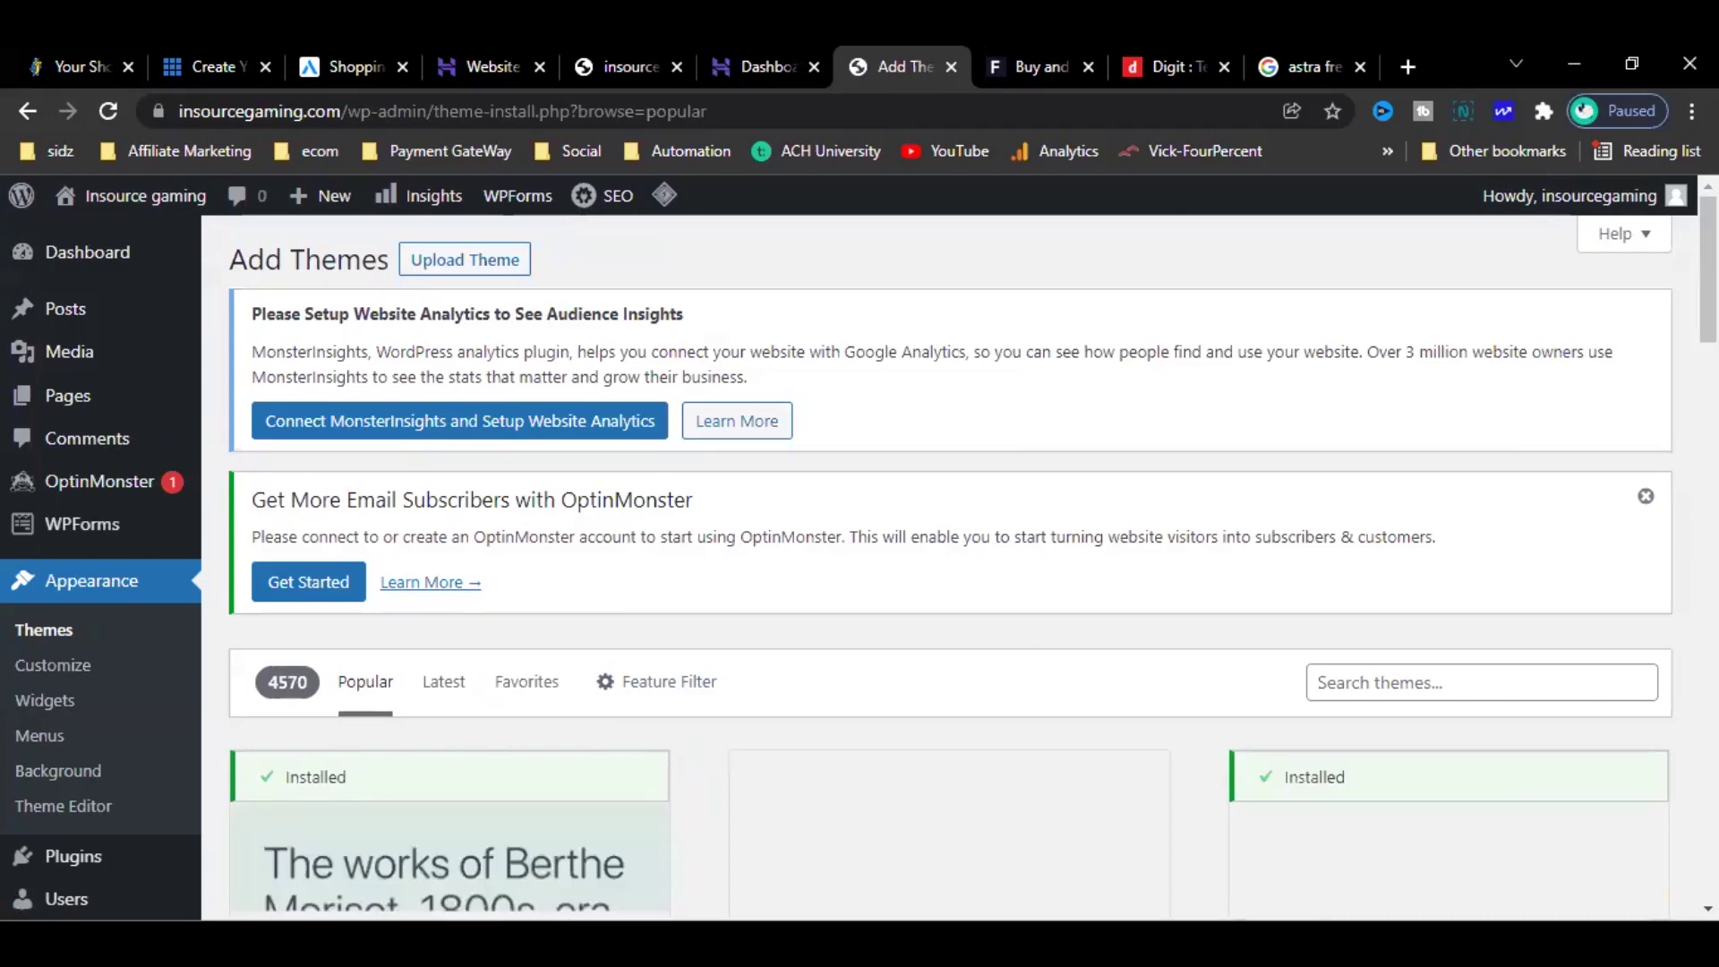
# Browse the popular themes on the Add Themes page, comparing the designs from Astra and OceanWP down to Inspiro and Hestia.
pyautogui.scroll(-7, 950, 564)
pyautogui.scroll(4, 949, 564)
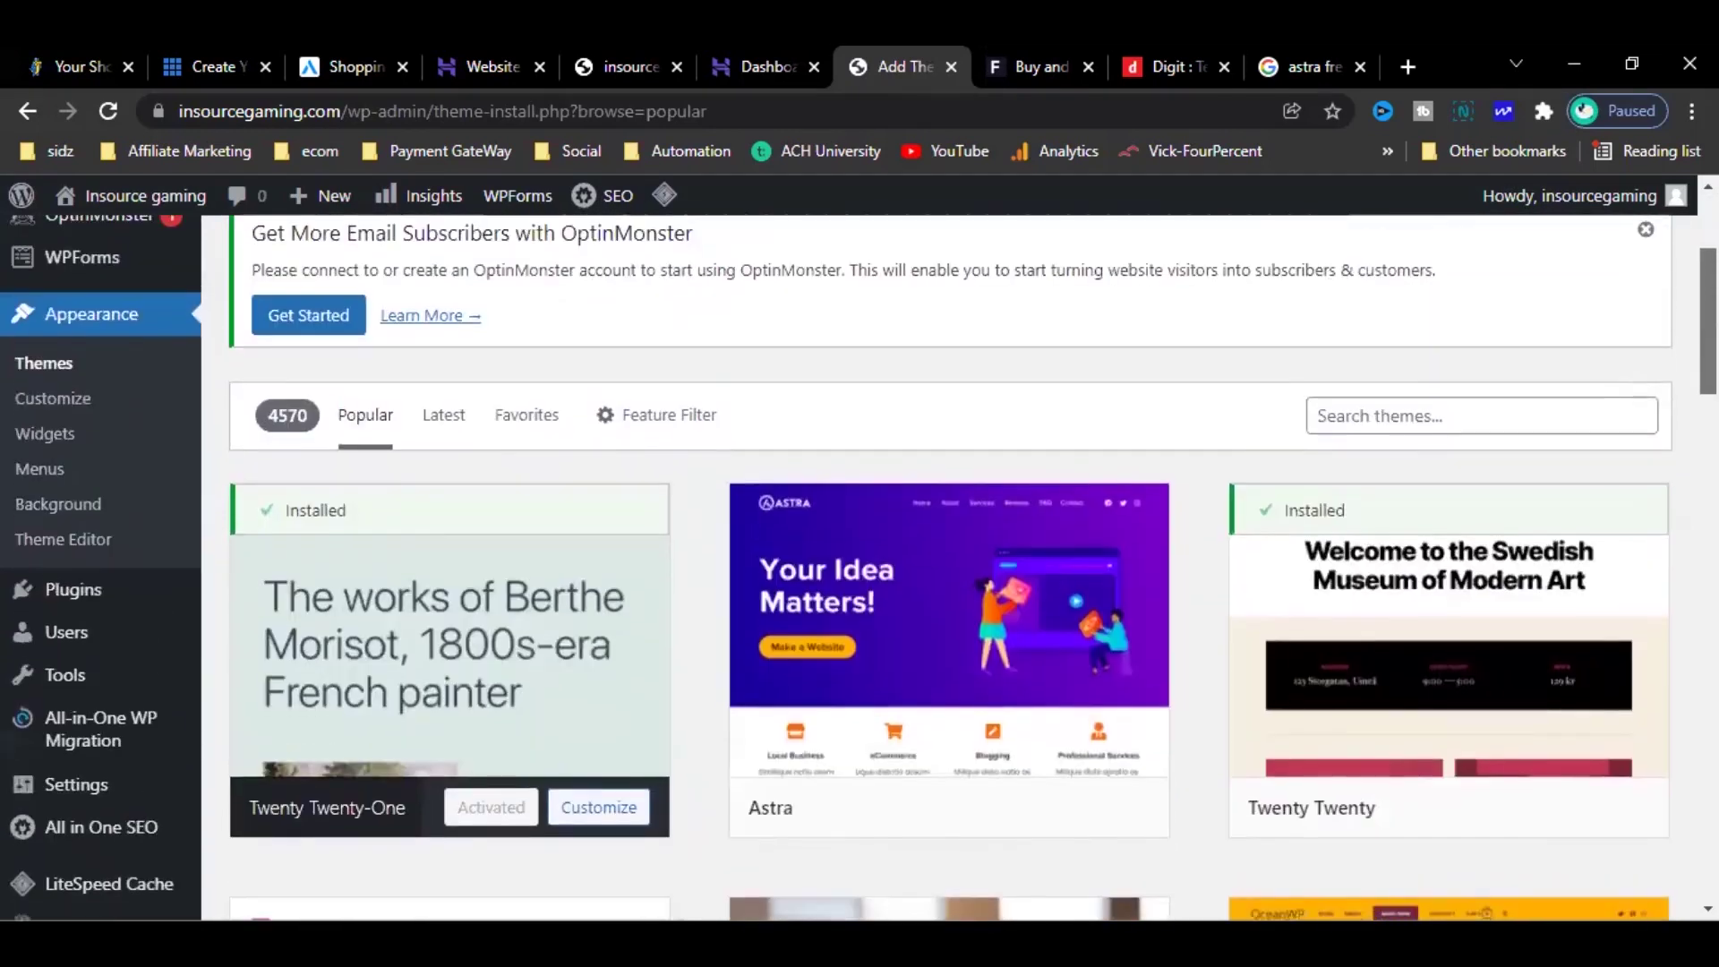
pyautogui.scroll(-11, 949, 564)
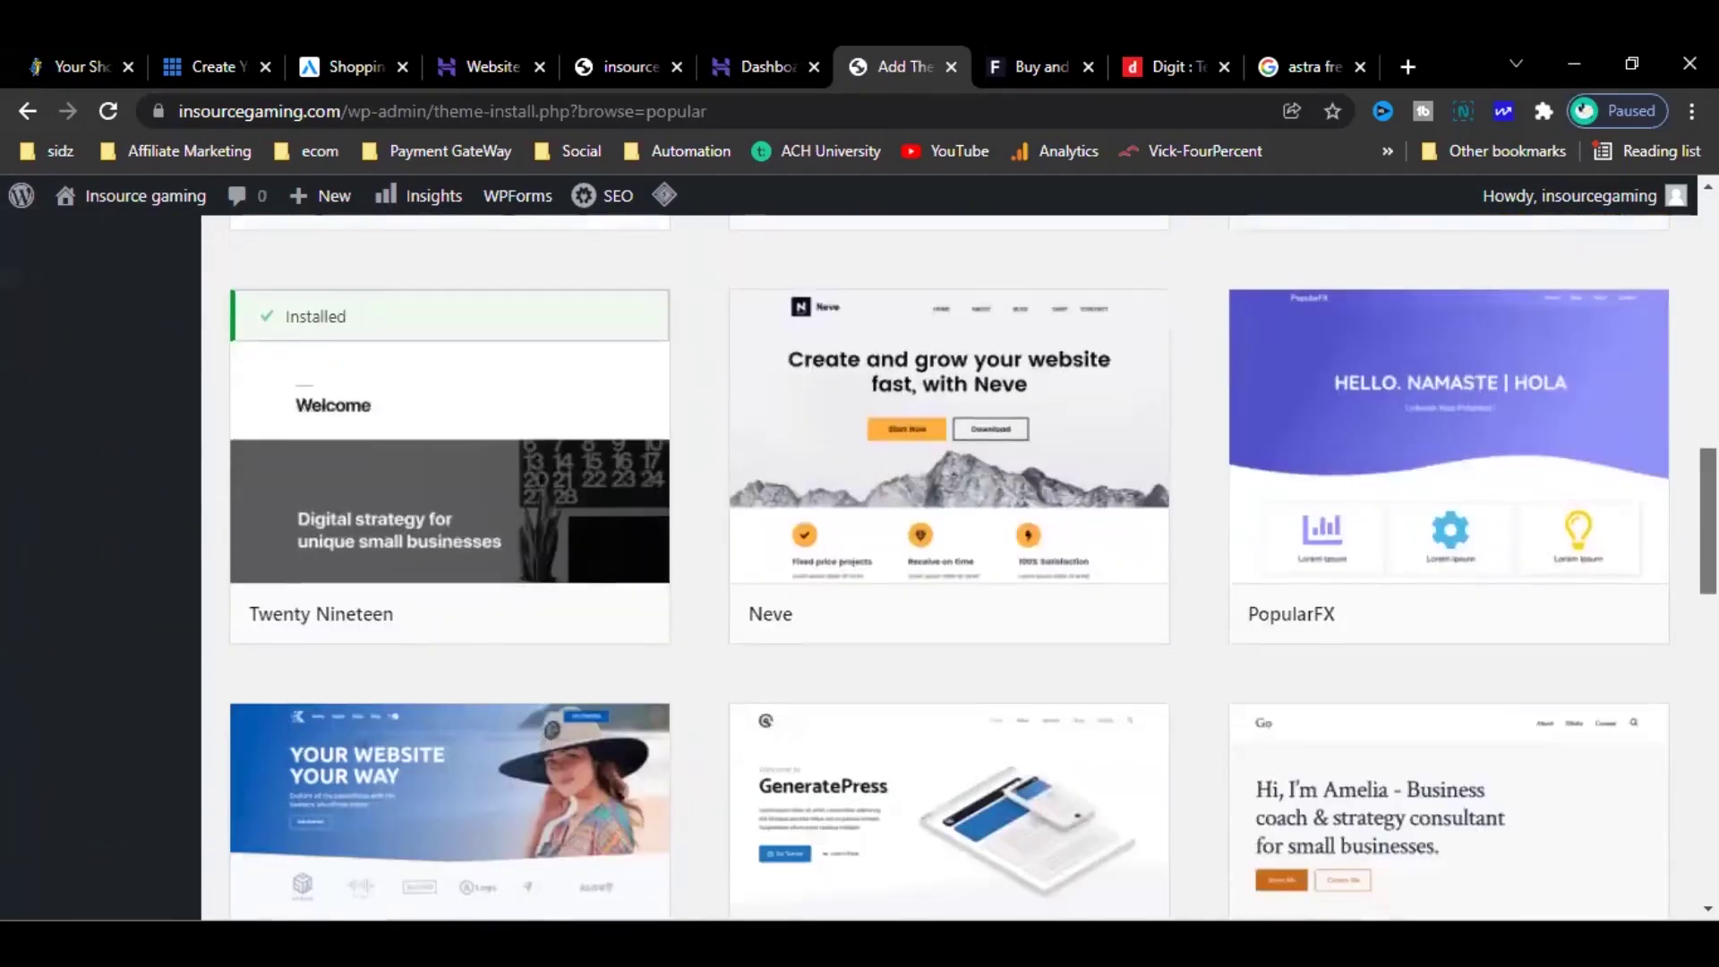
pyautogui.scroll(-2, 949, 564)
pyautogui.scroll(-1, 949, 565)
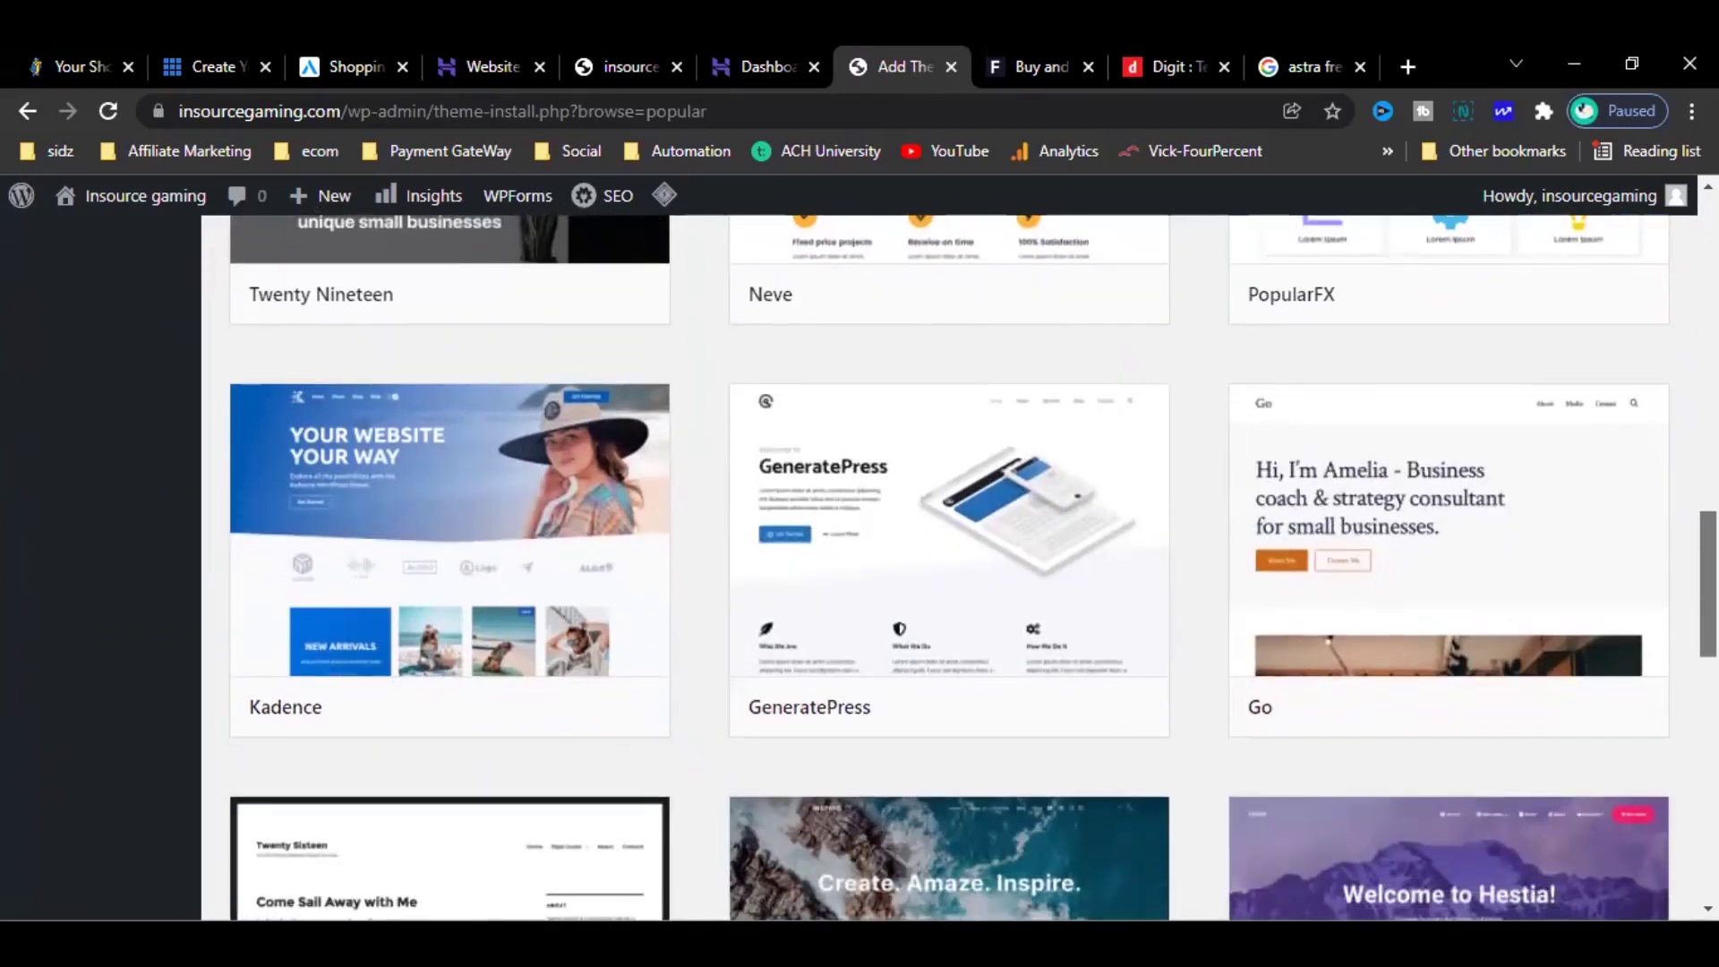
pyautogui.scroll(-1, 949, 564)
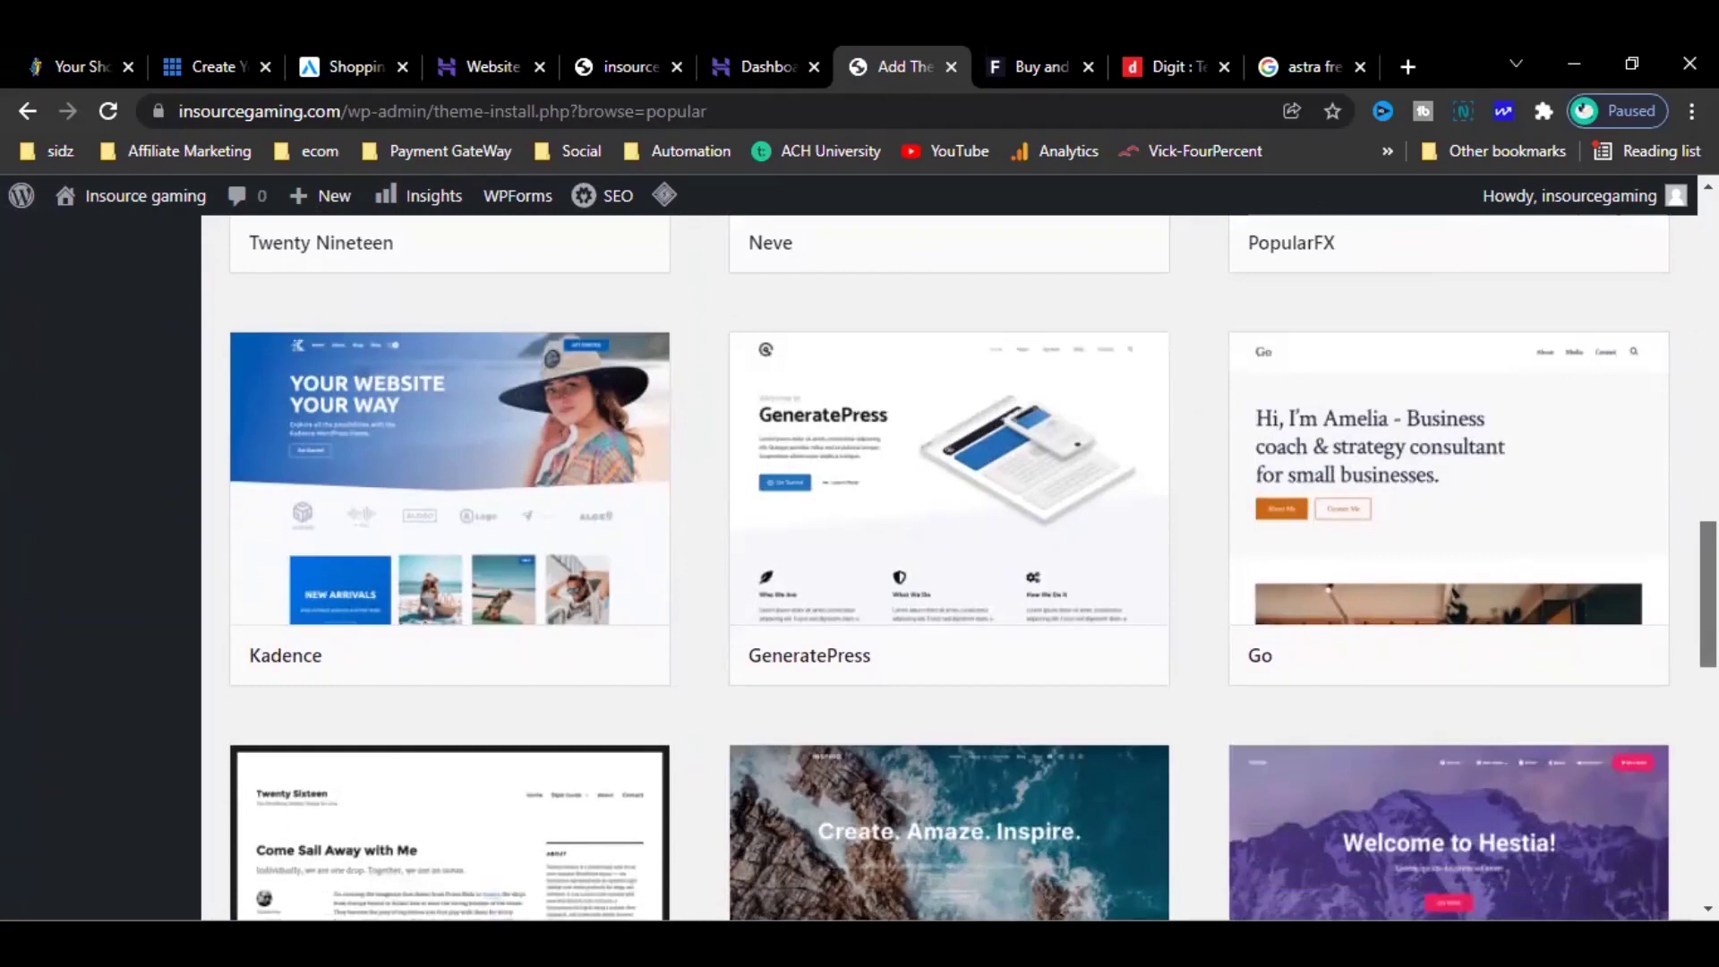
pyautogui.scroll(-1, 949, 564)
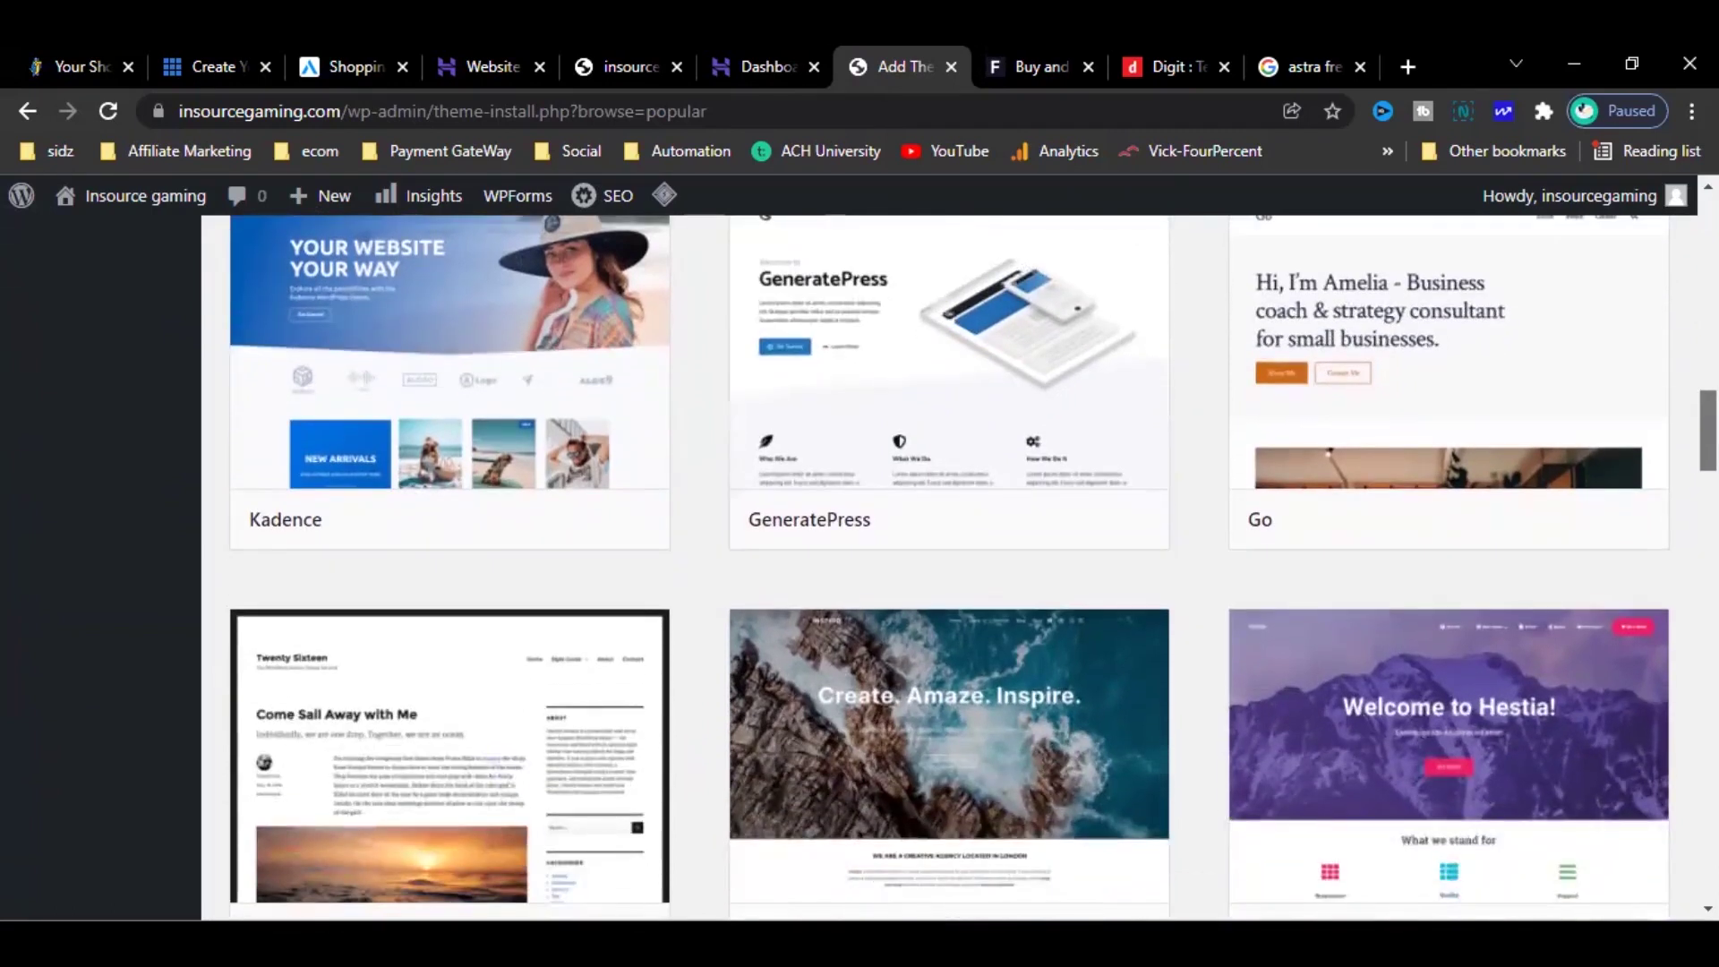
pyautogui.scroll(-1, 949, 565)
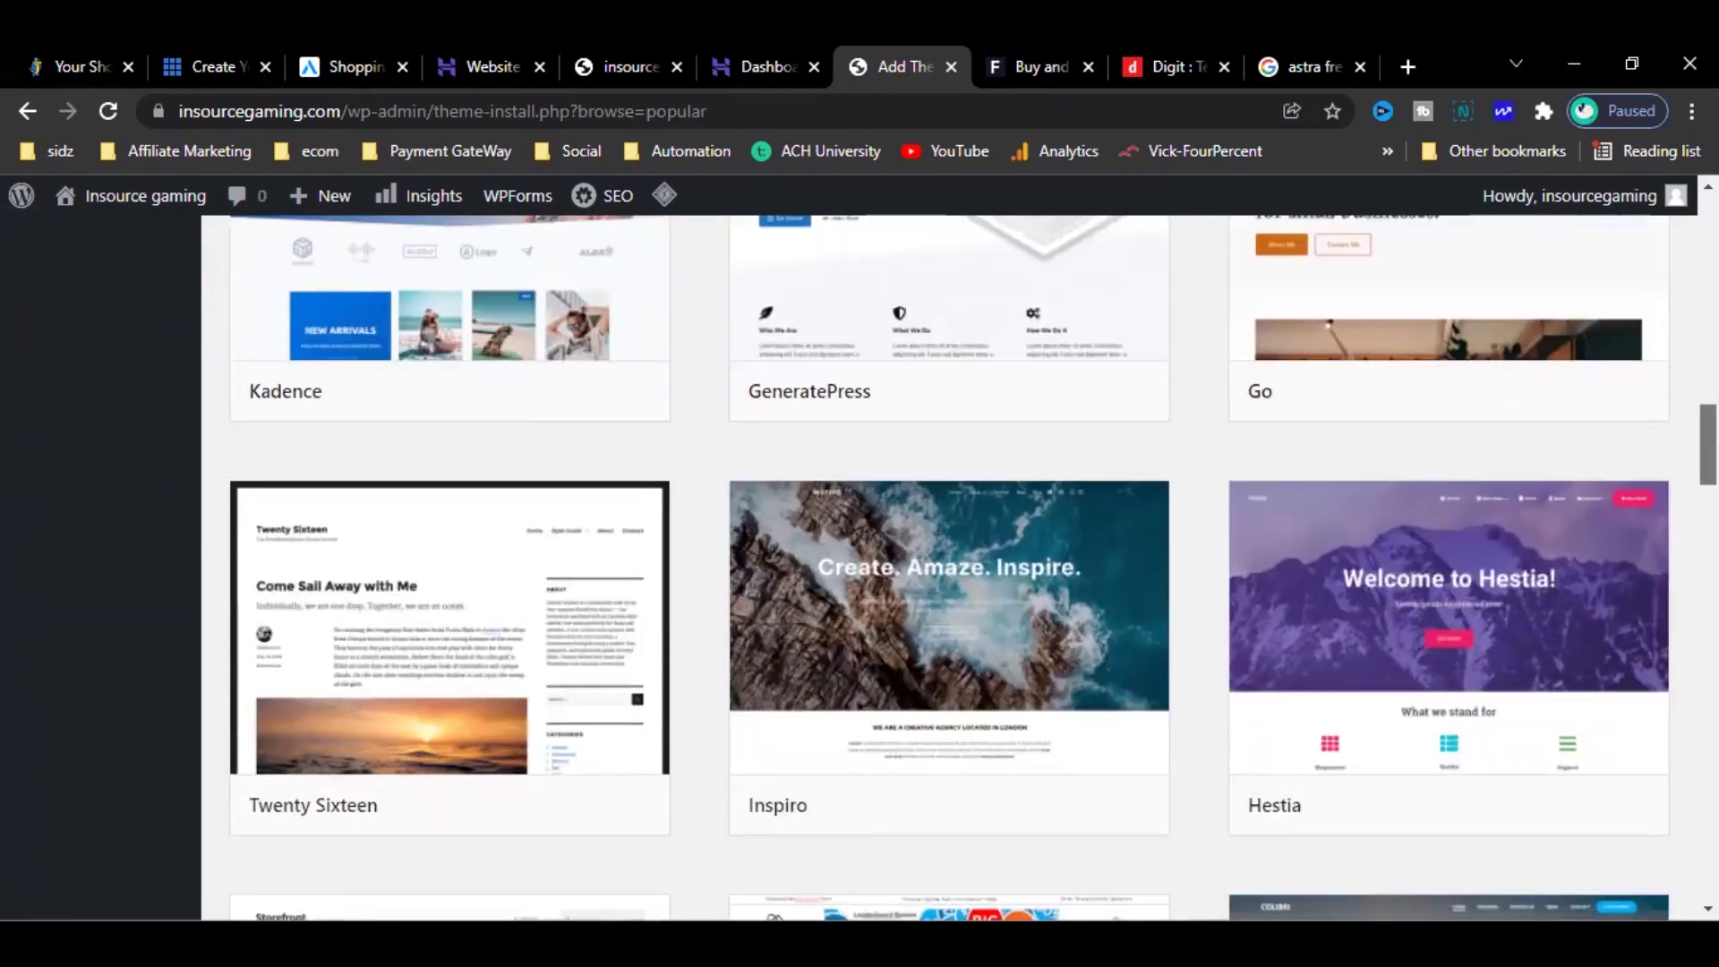
pyautogui.scroll(1, 949, 565)
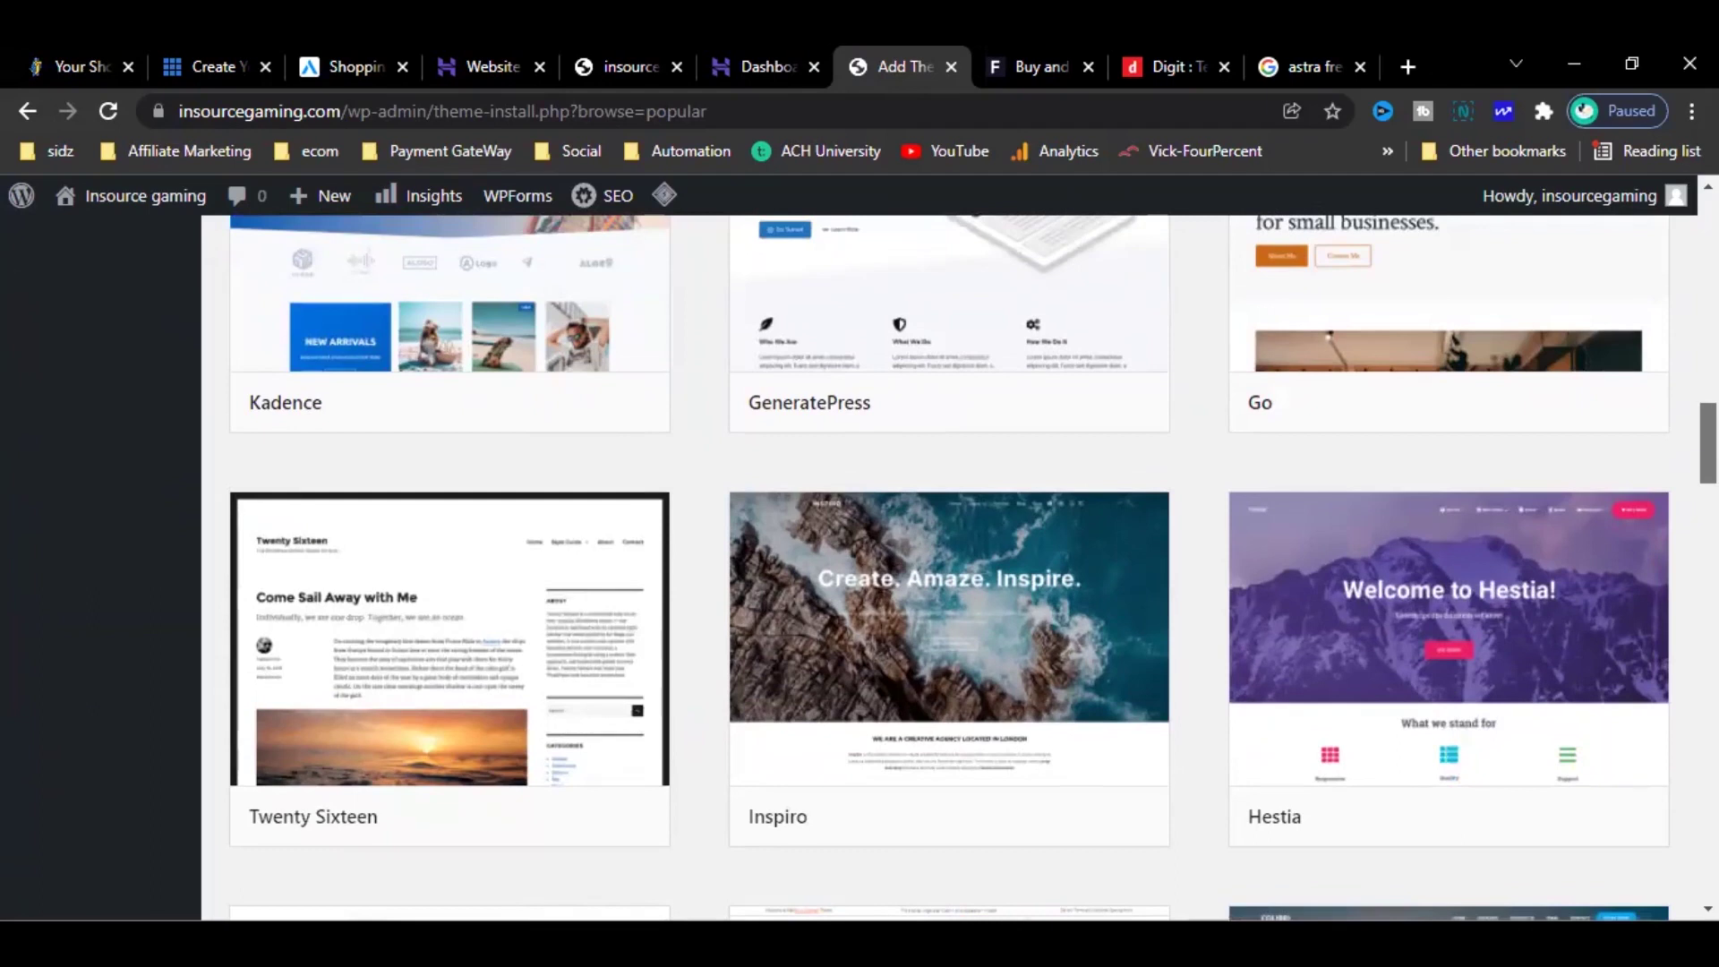
pyautogui.scroll(1, 950, 564)
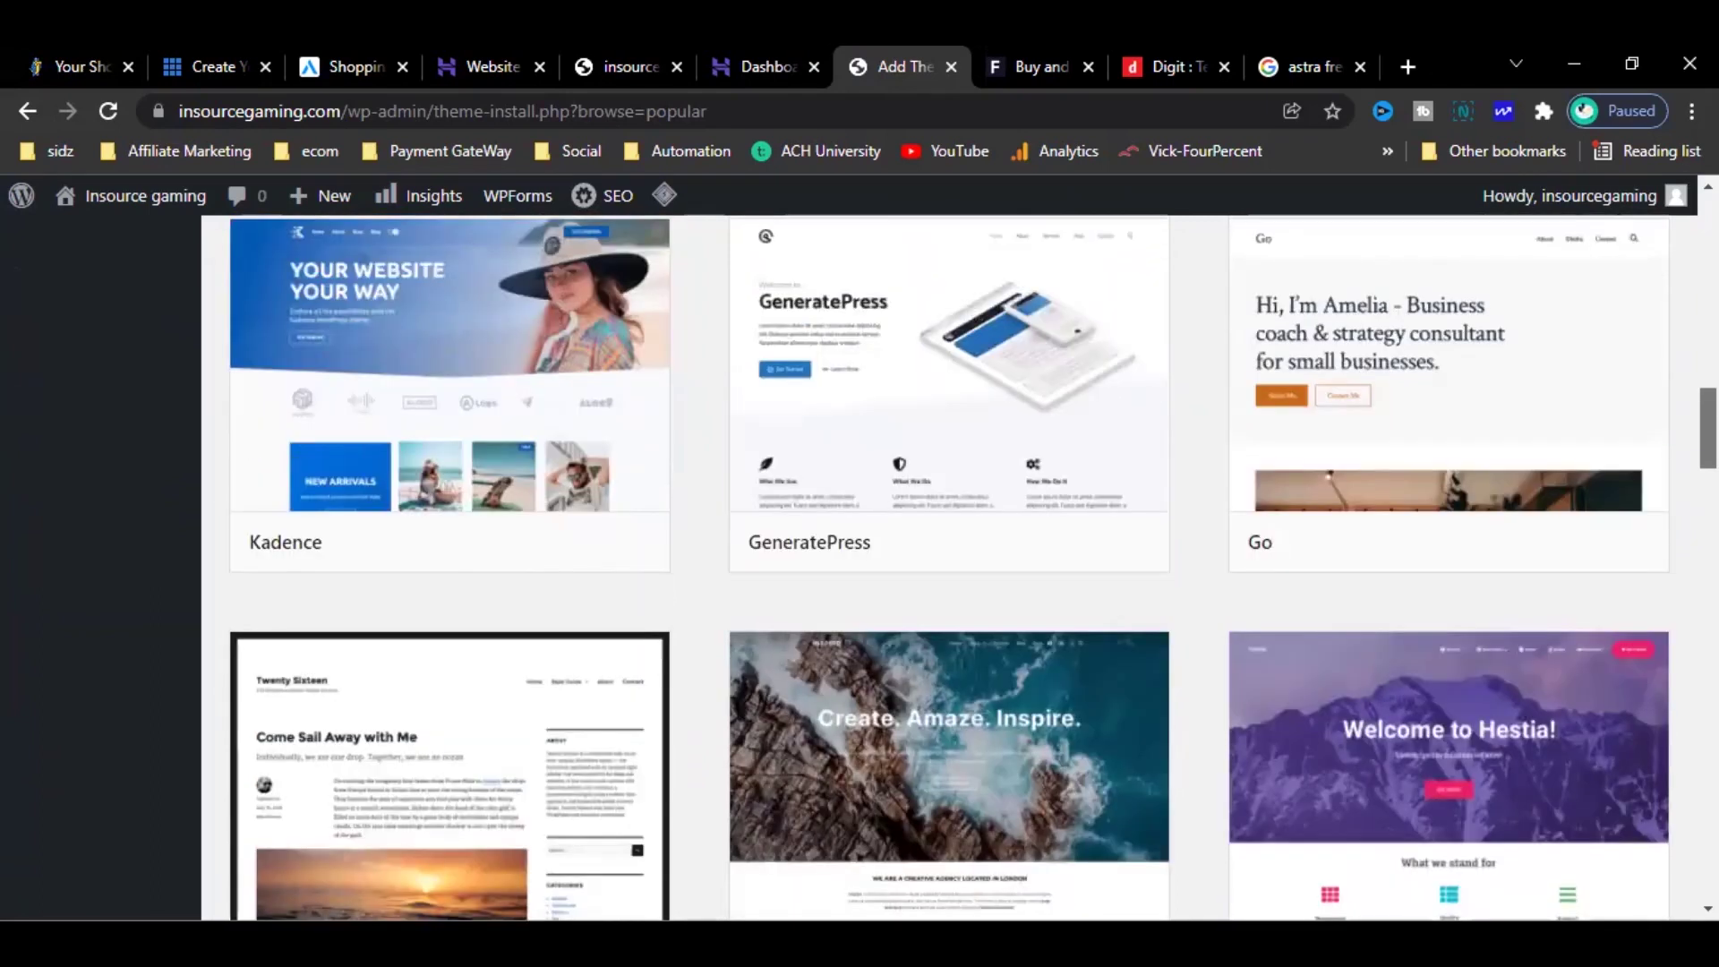
pyautogui.scroll(3, 950, 564)
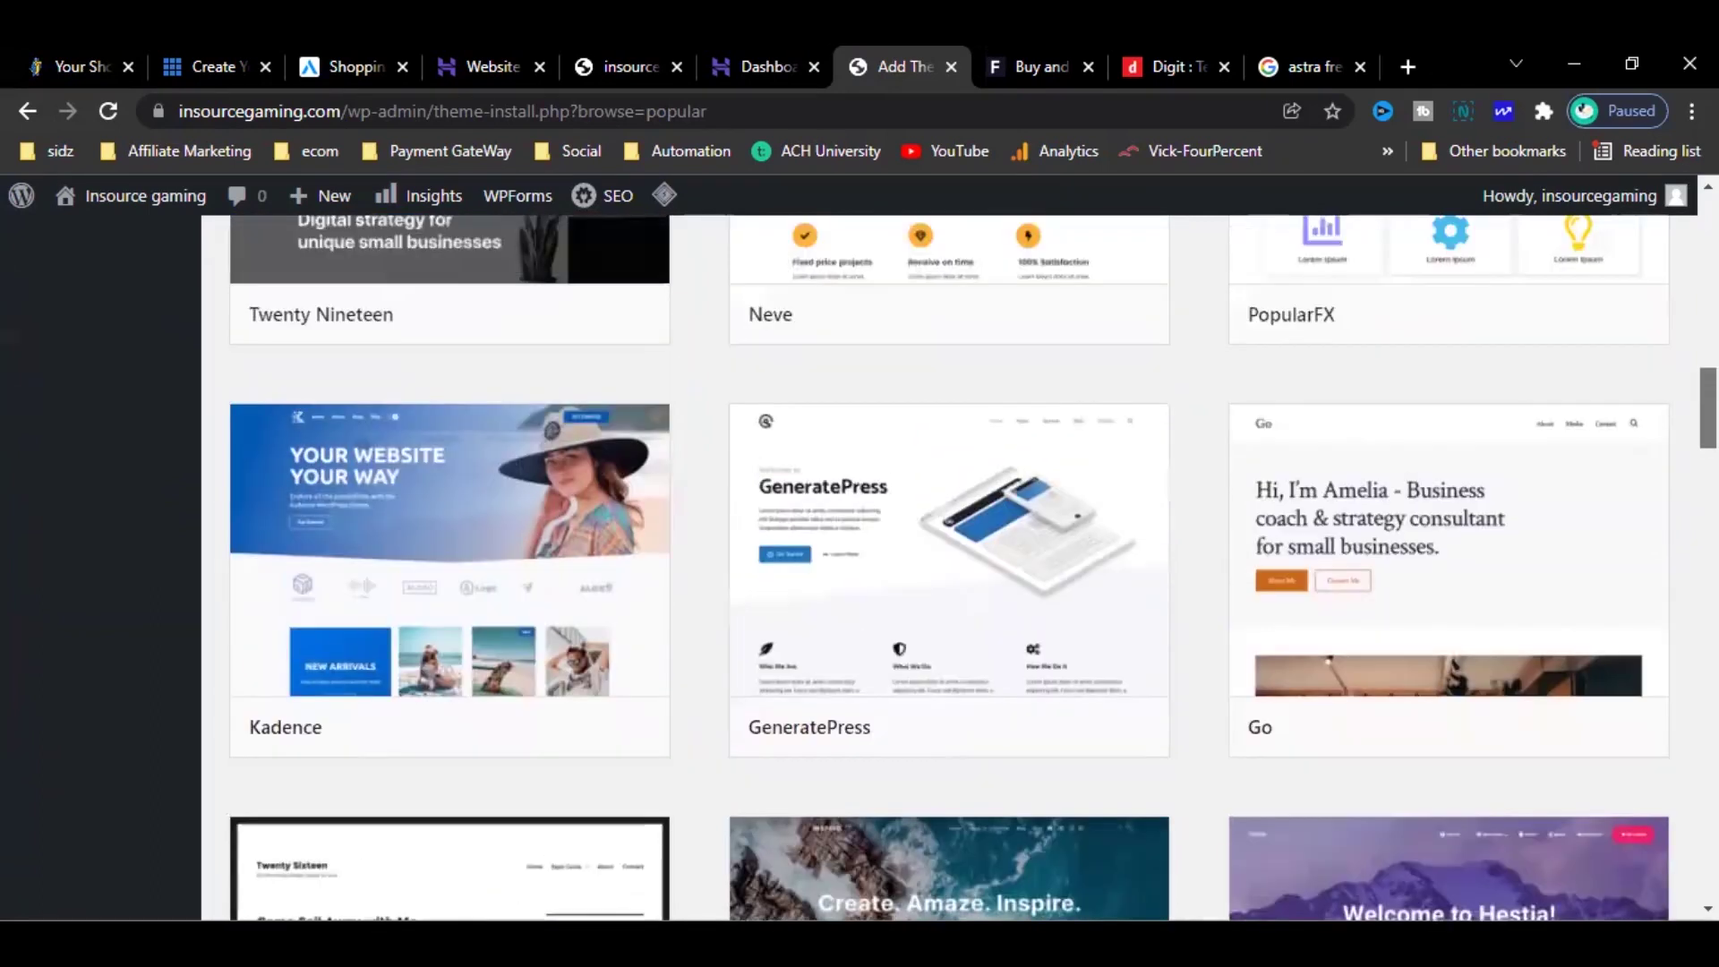
pyautogui.moveTo(1709, 396); pyautogui.dragTo(1708, 392)
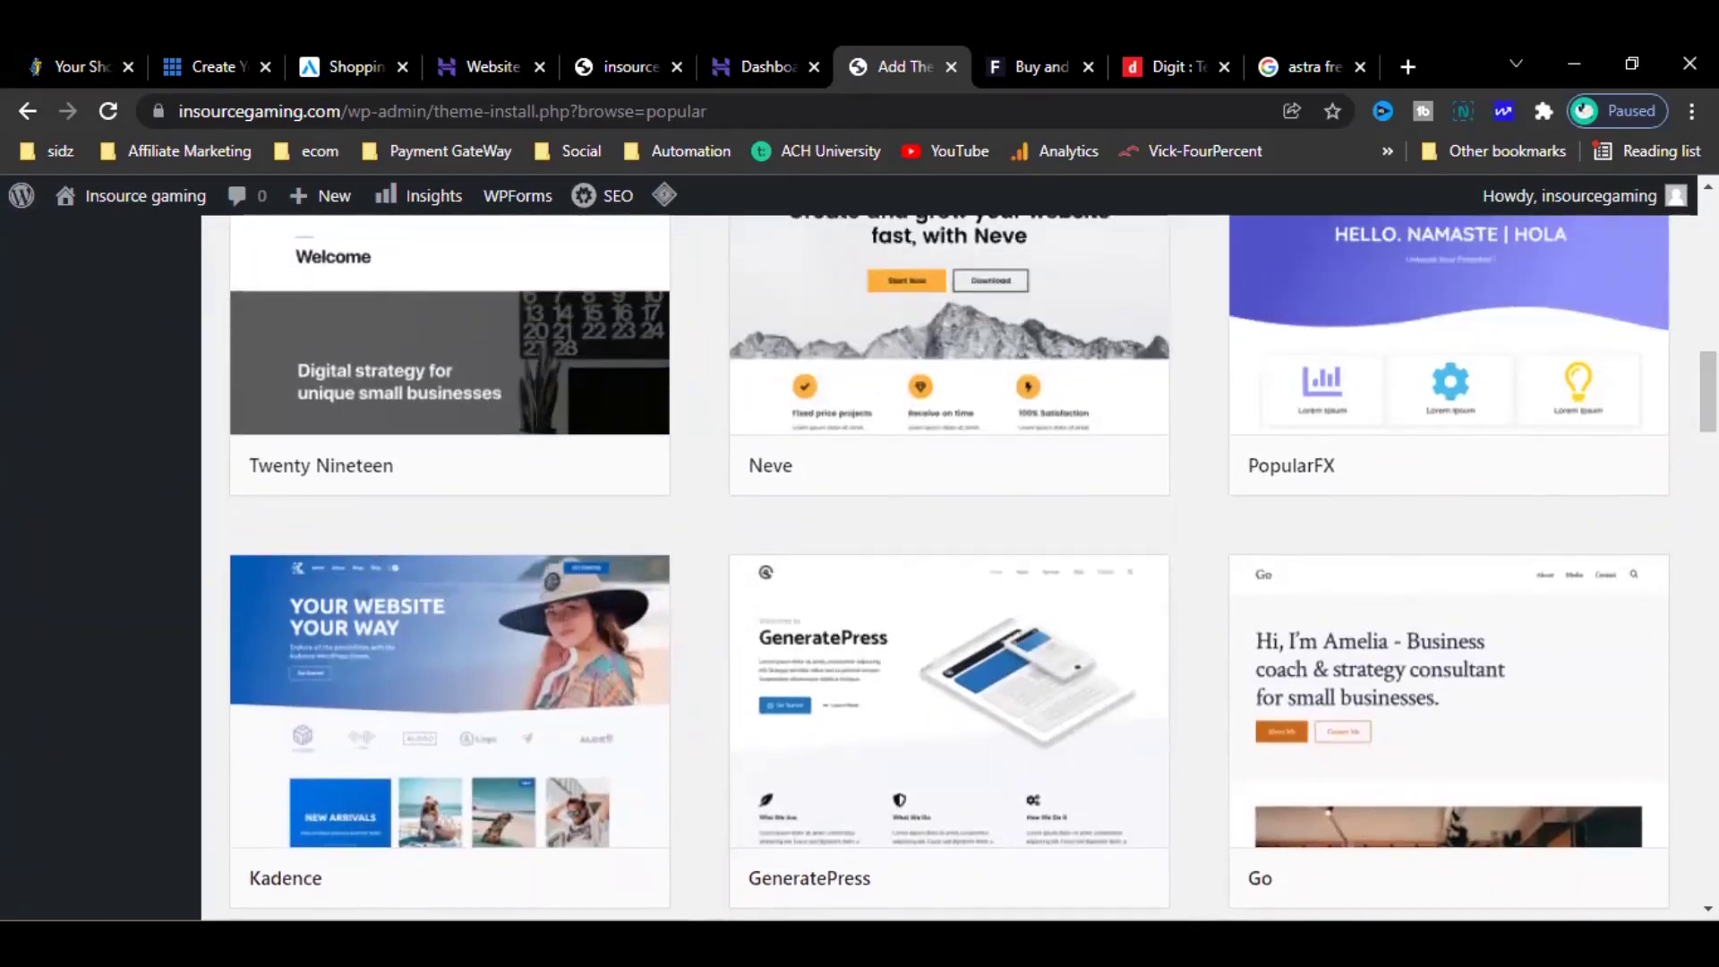
pyautogui.scroll(10, 960, 428)
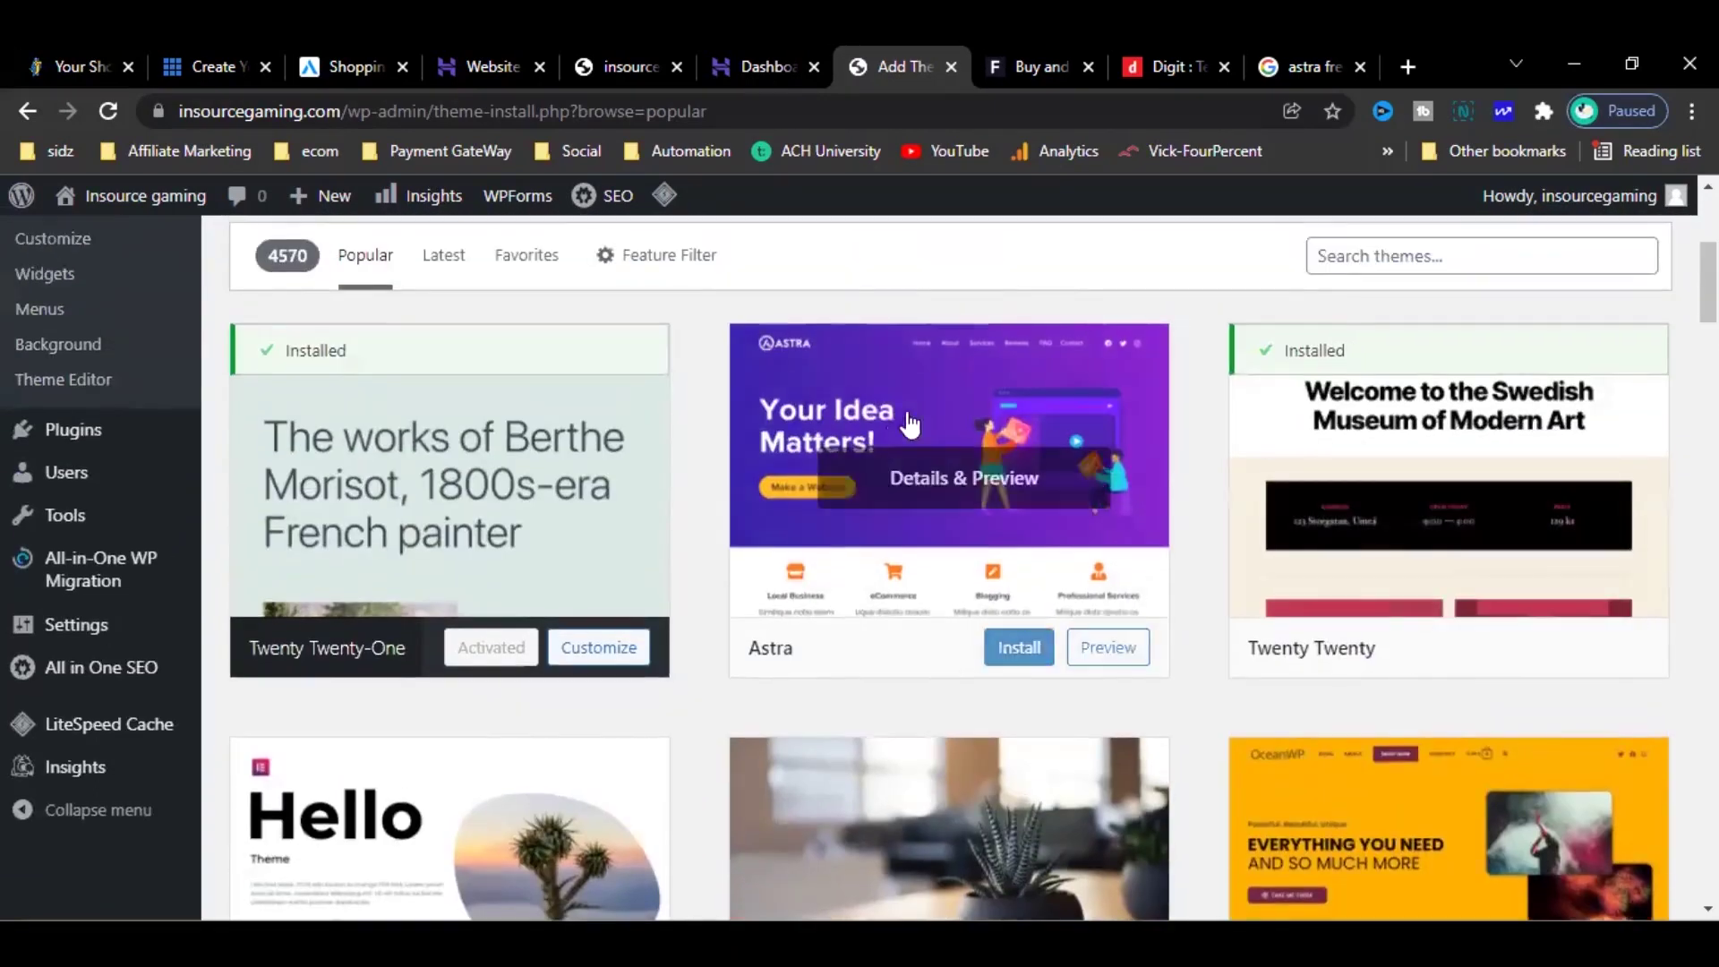
pyautogui.moveTo(786, 682)
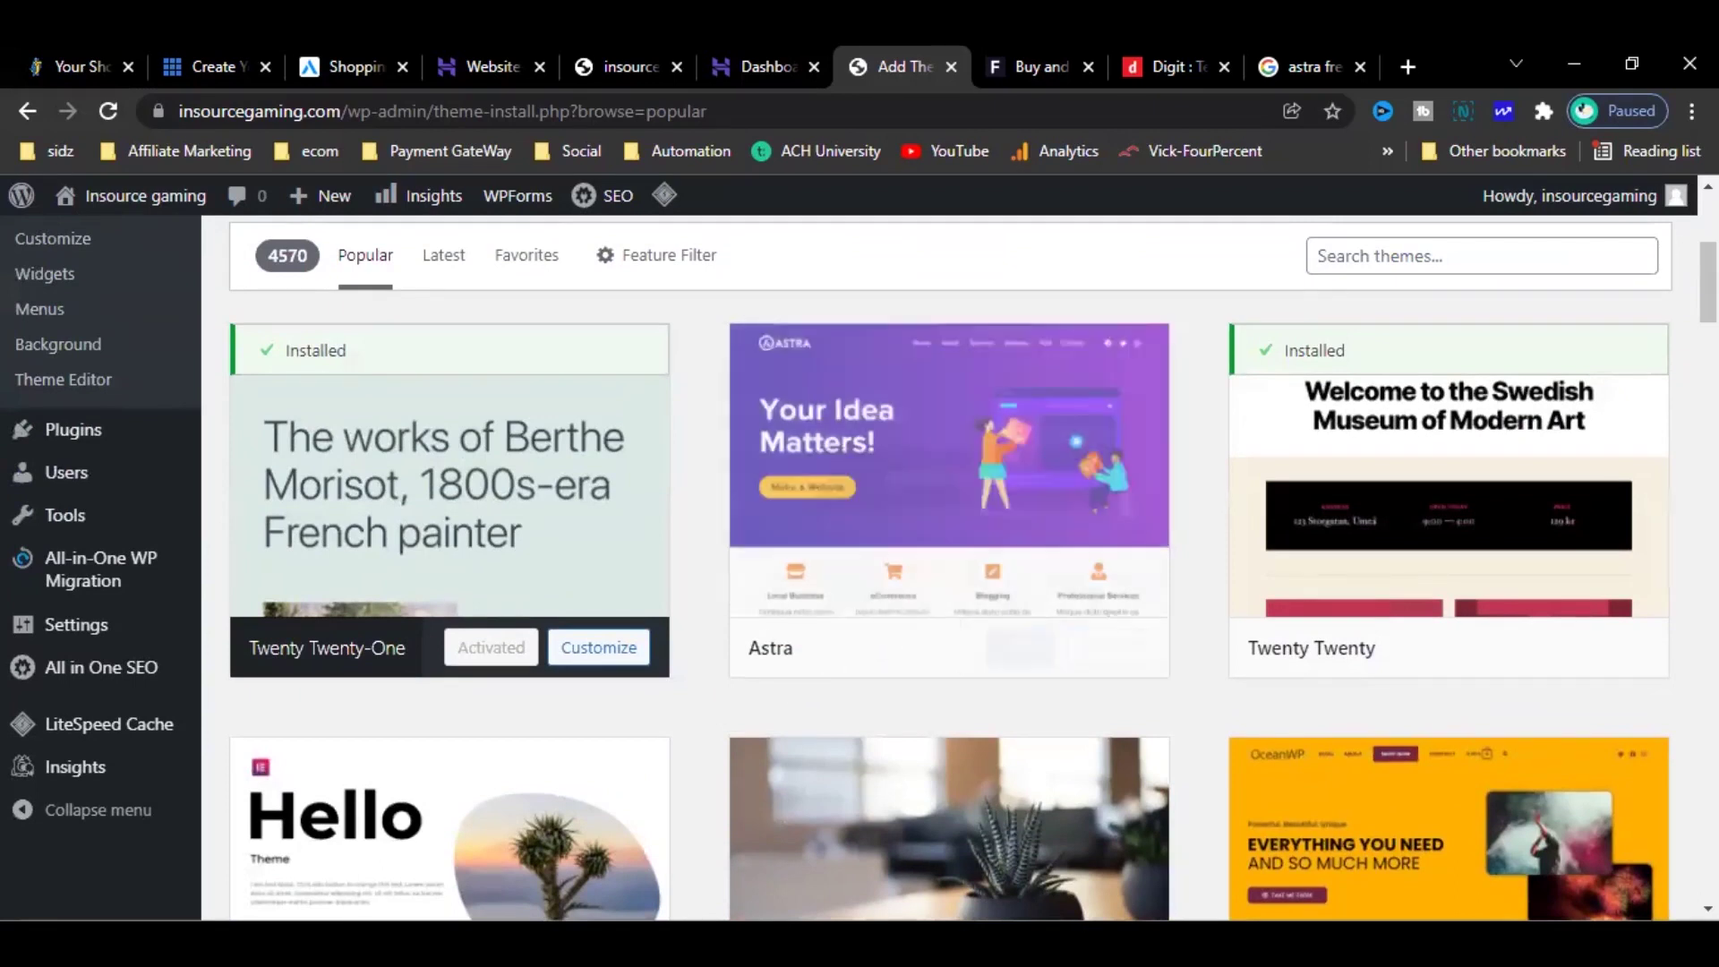
pyautogui.scroll(-10, 949, 567)
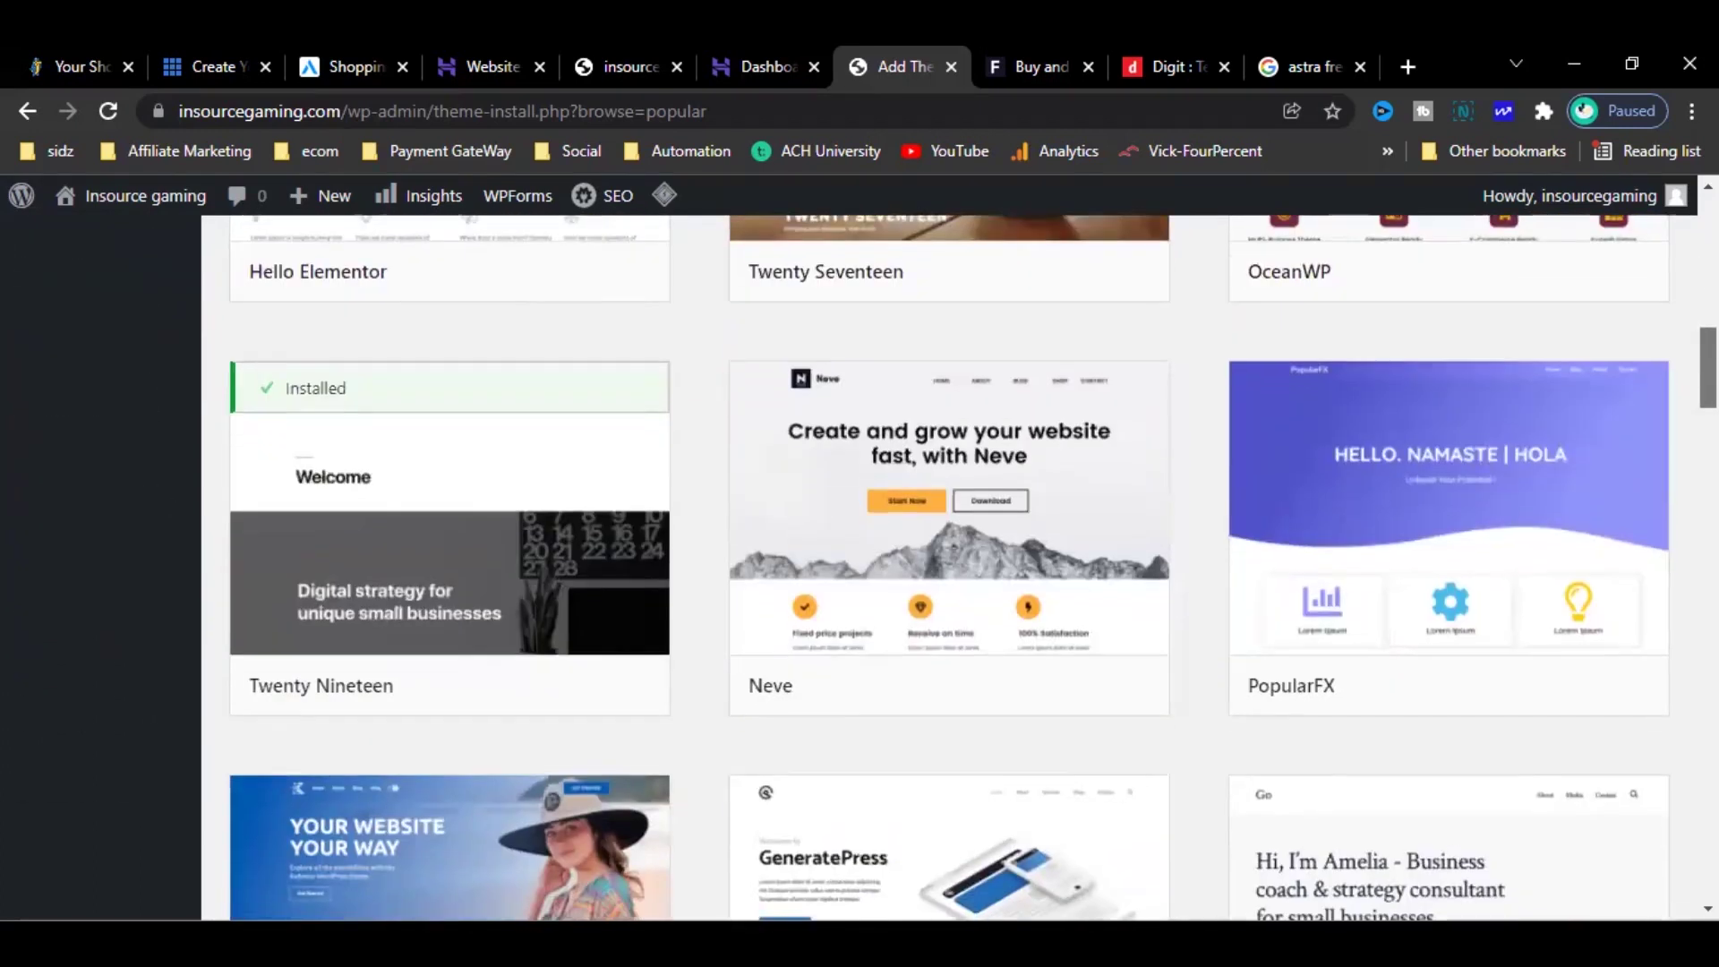
pyautogui.scroll(-3, 1055, 576)
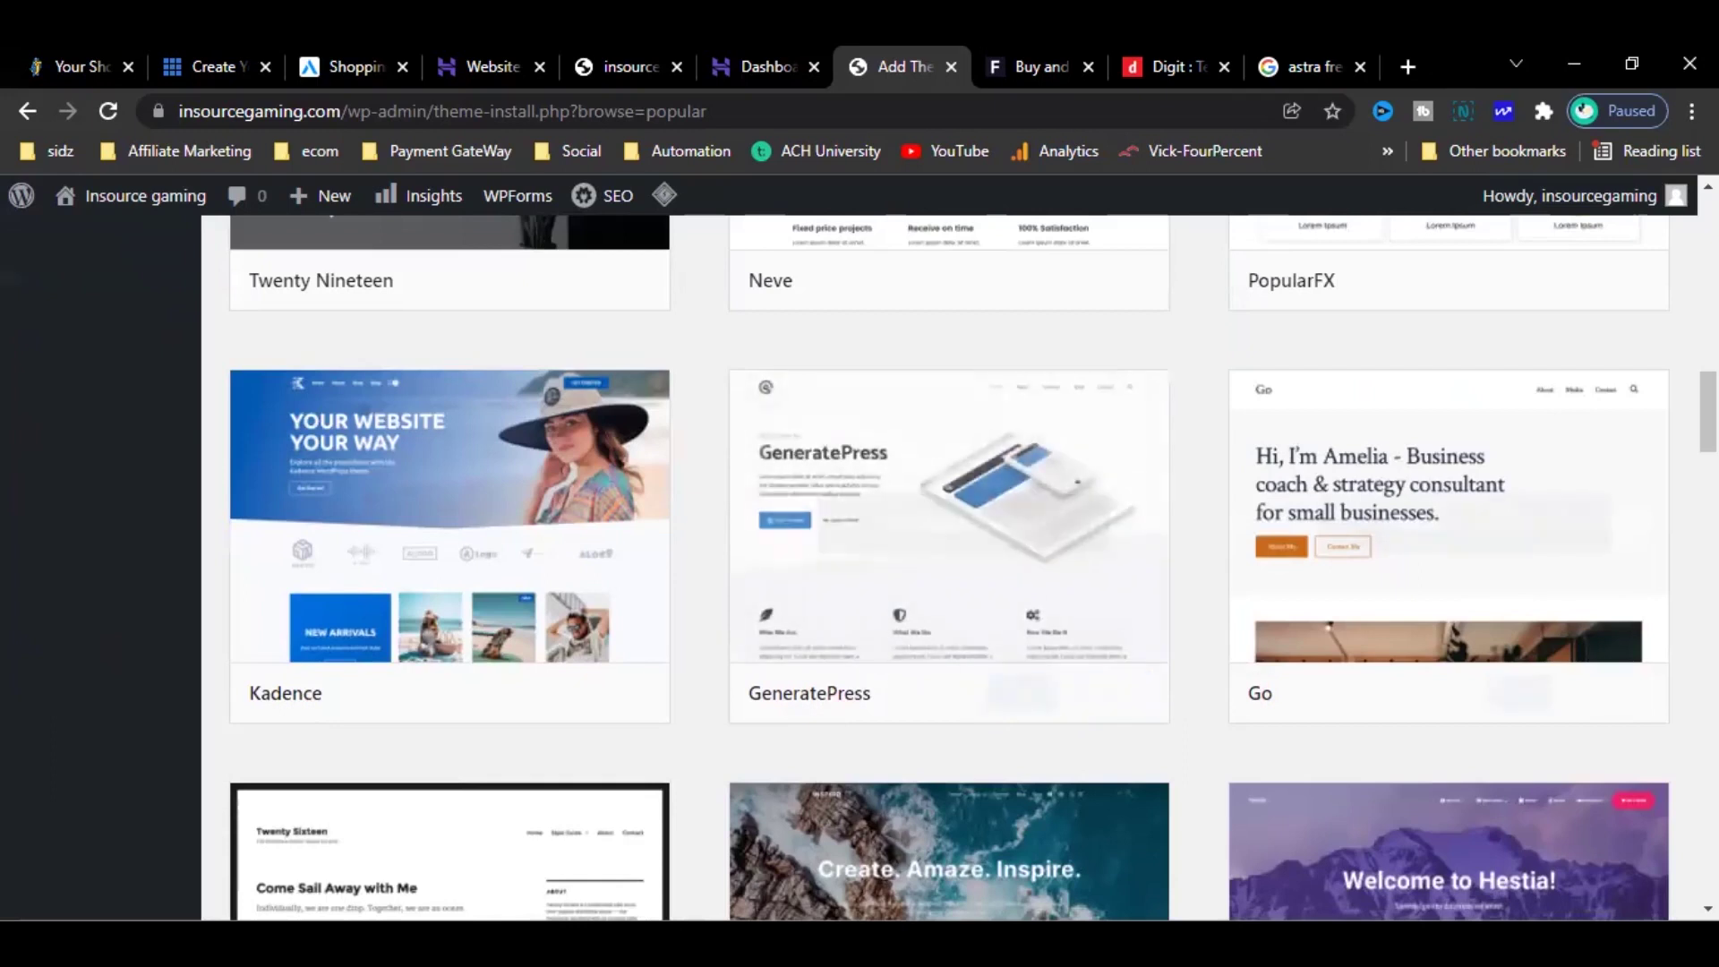
pyautogui.scroll(20, 1537, 460)
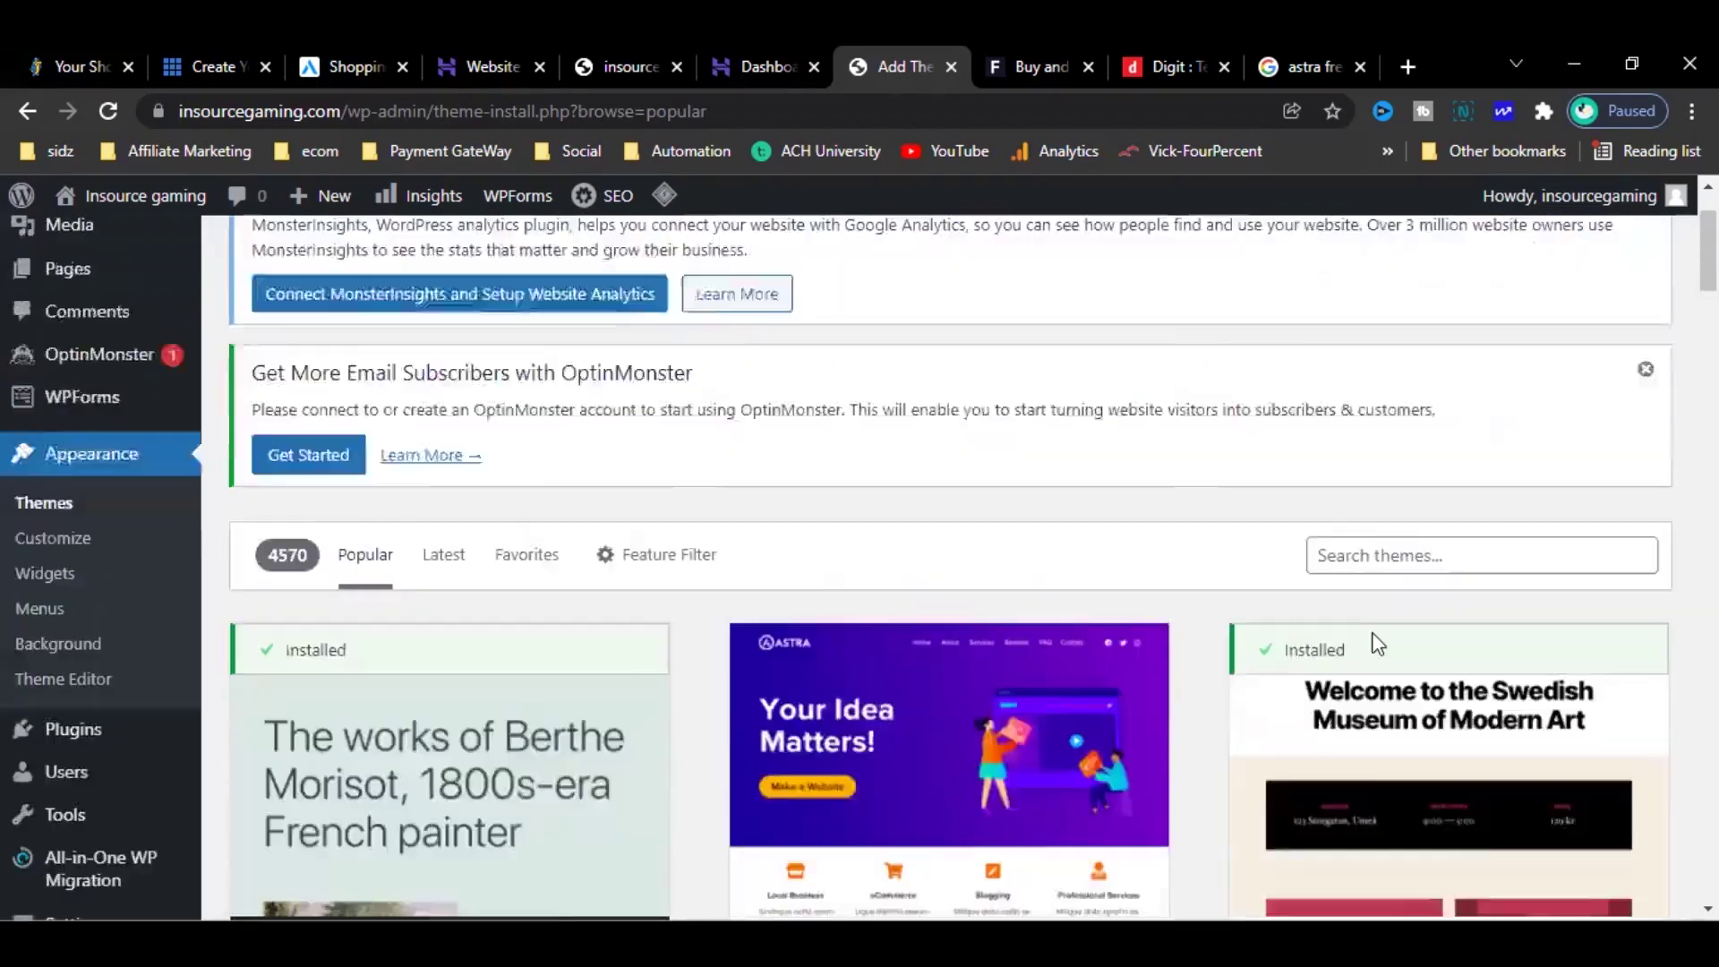
pyautogui.scroll(-12, 1401, 711)
pyautogui.scroll(7, 1351, 561)
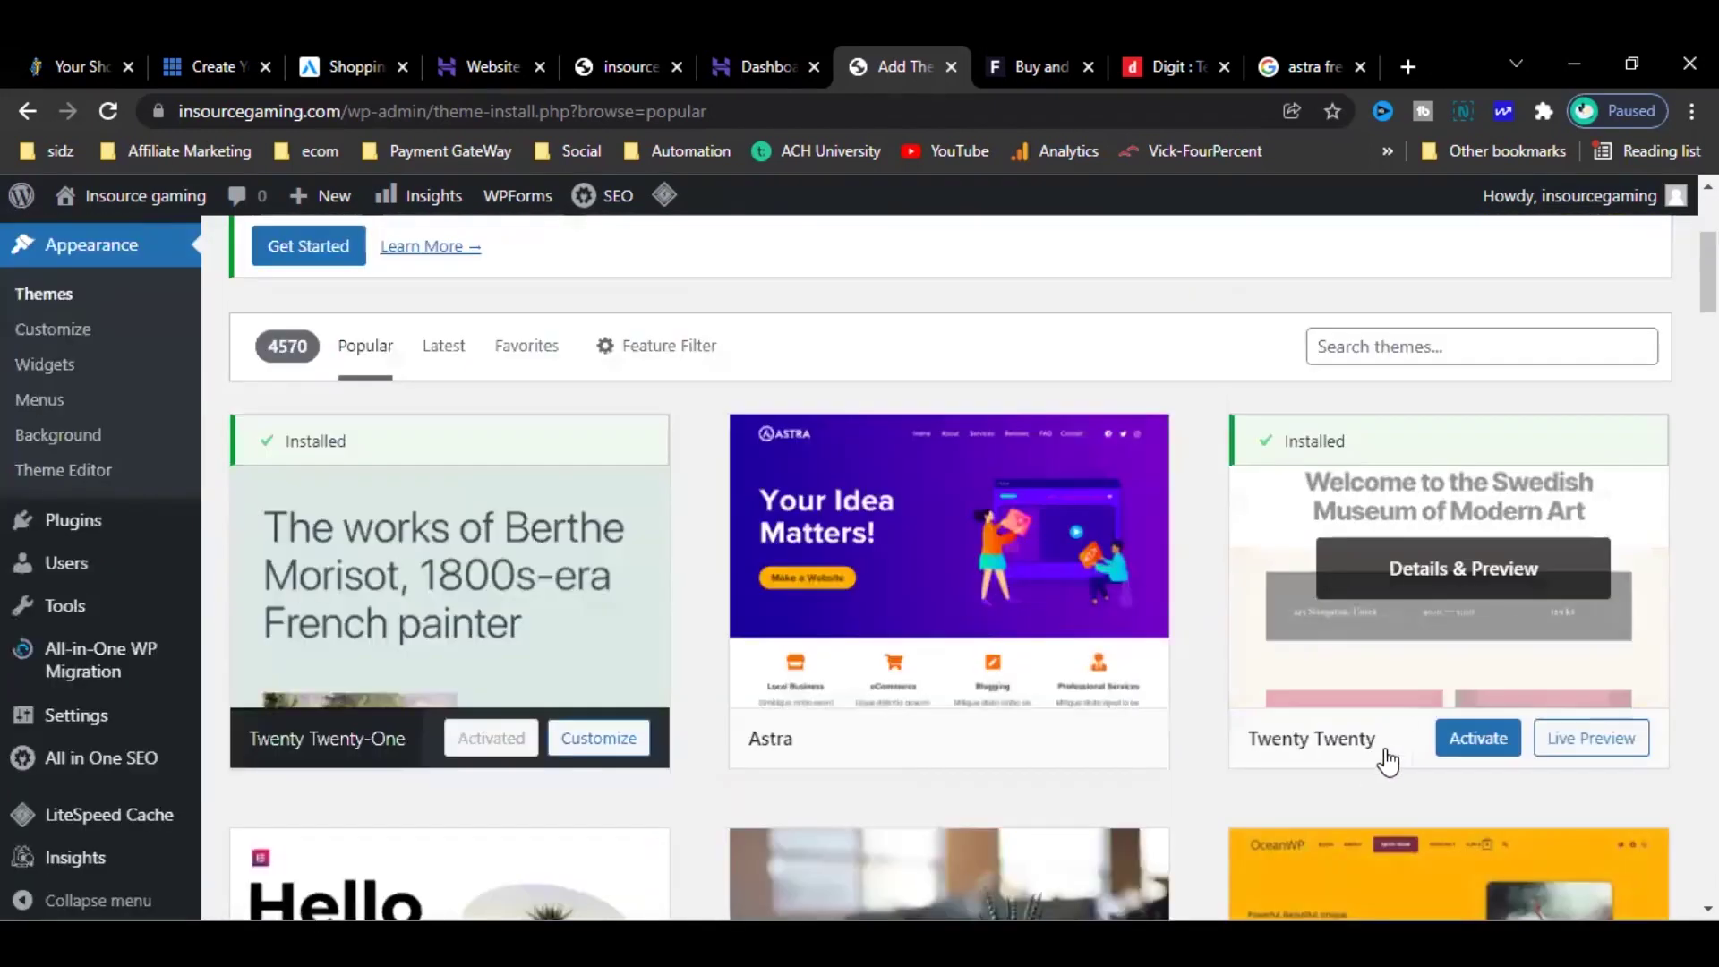
pyautogui.scroll(-2, 1390, 757)
pyautogui.scroll(-3, 1356, 653)
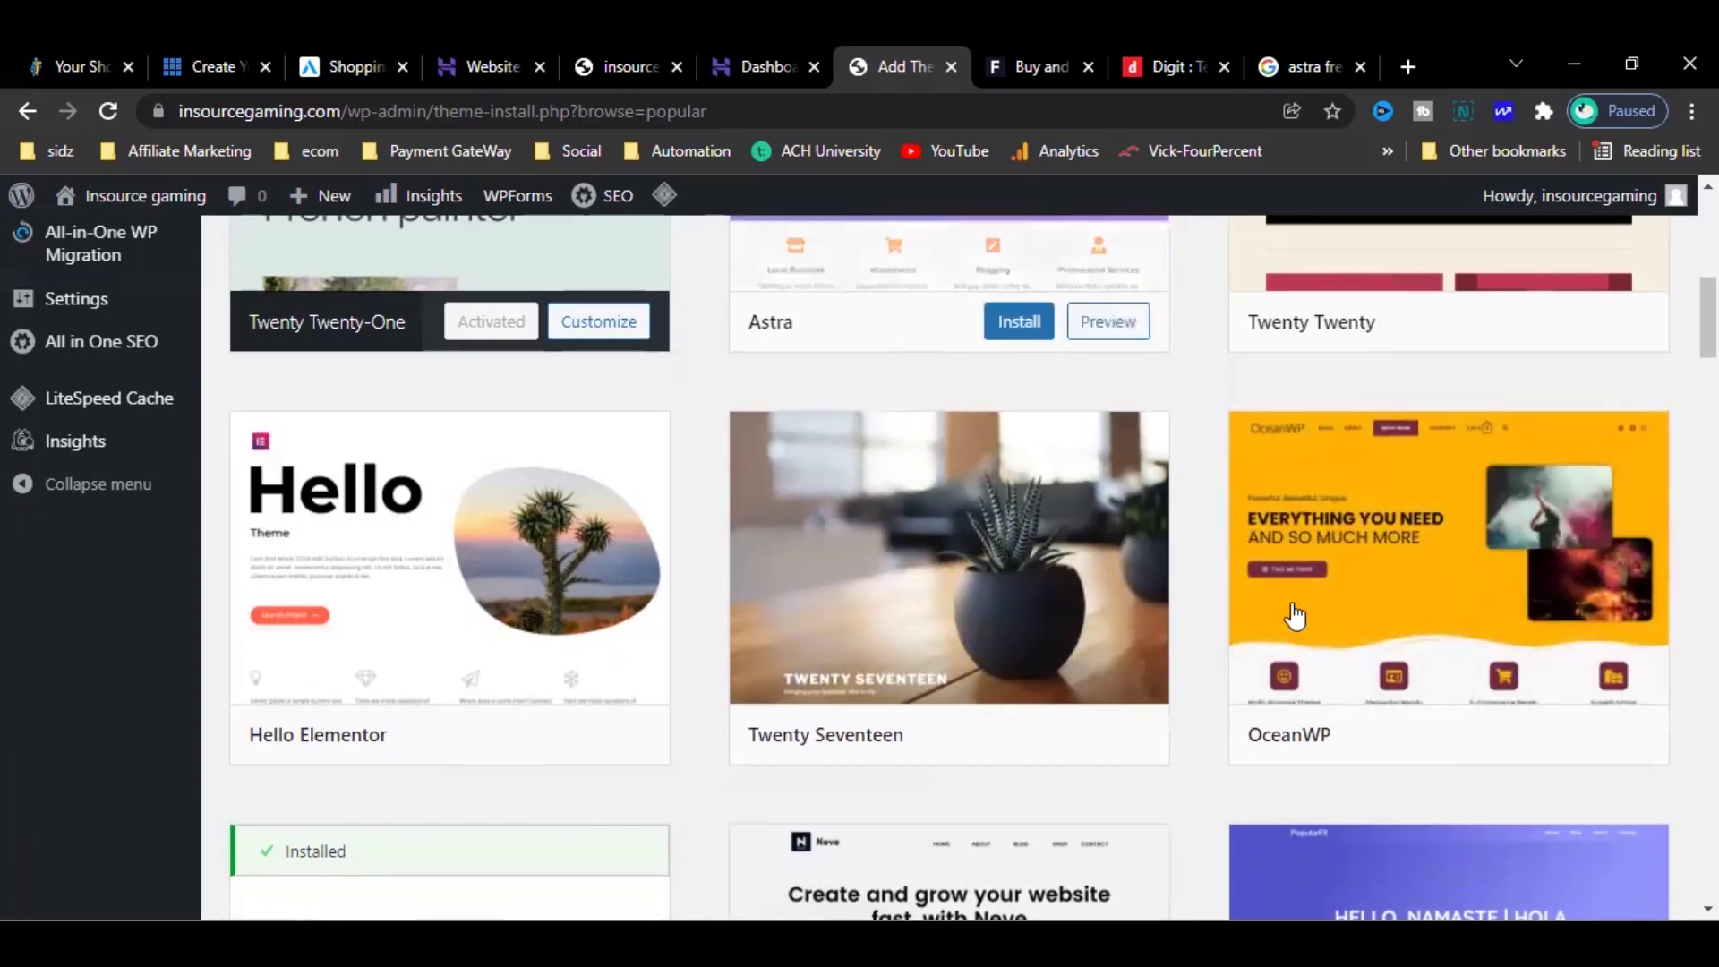
pyautogui.scroll(-3, 1075, 717)
pyautogui.scroll(-6, 859, 770)
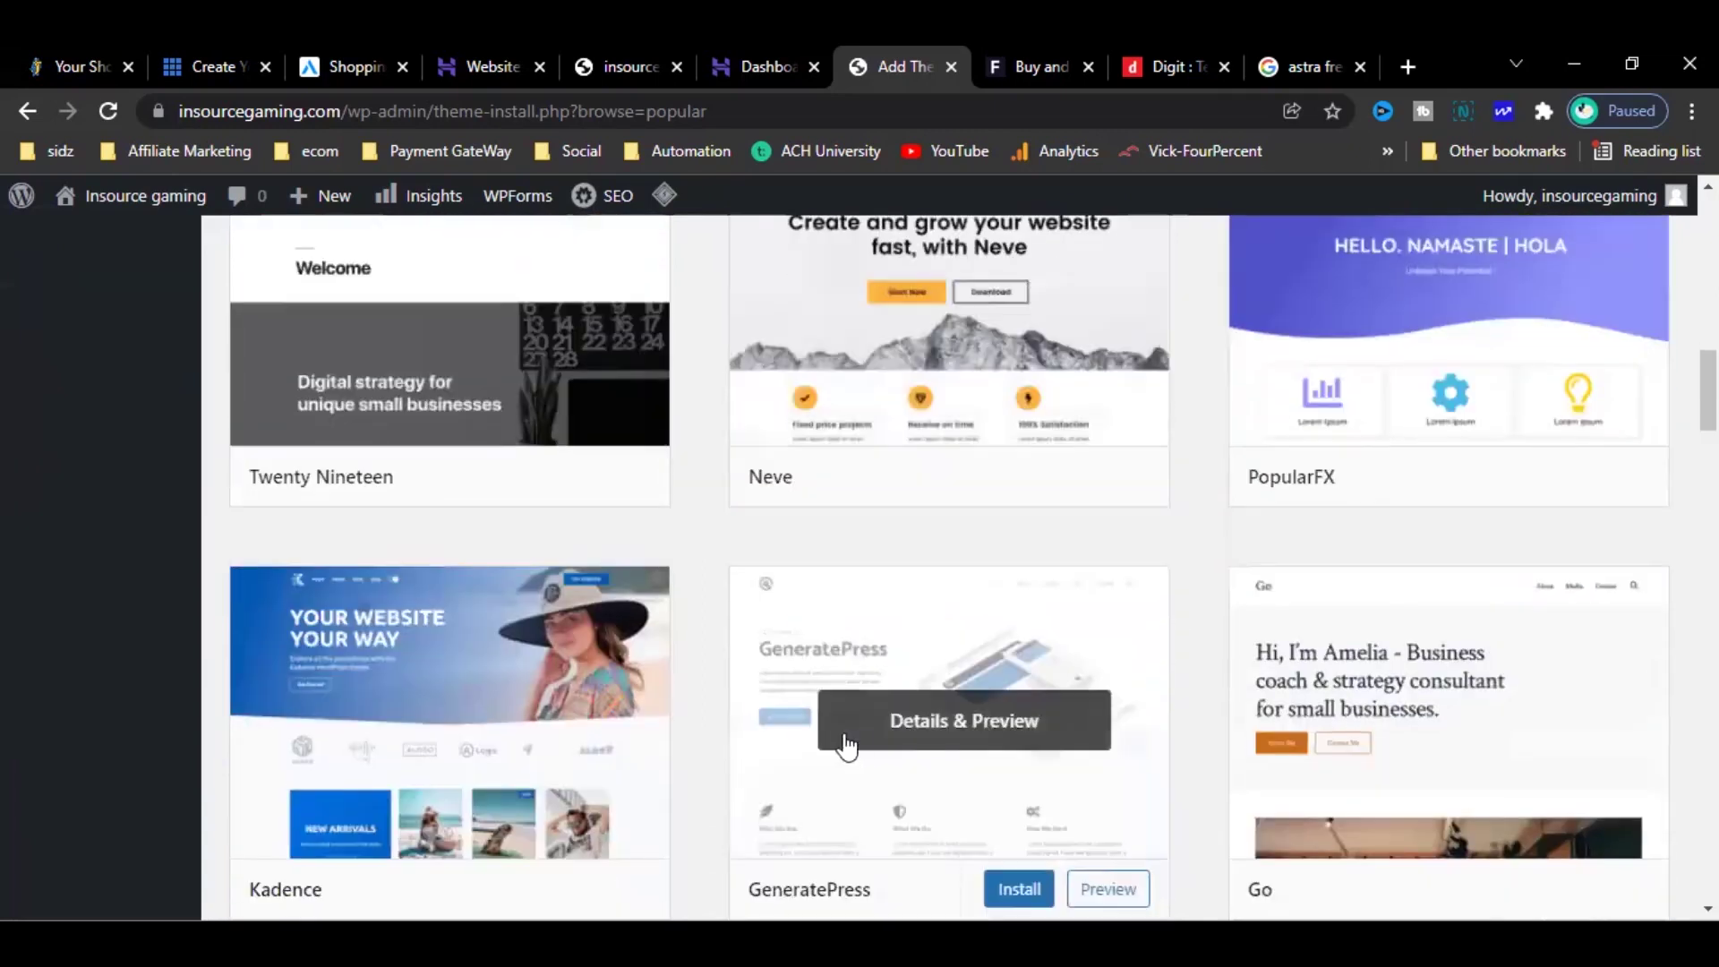
# Install the Astra theme from the popular themes and activate it on the site.
pyautogui.scroll(3, 1029, 537)
pyautogui.scroll(9, 1071, 643)
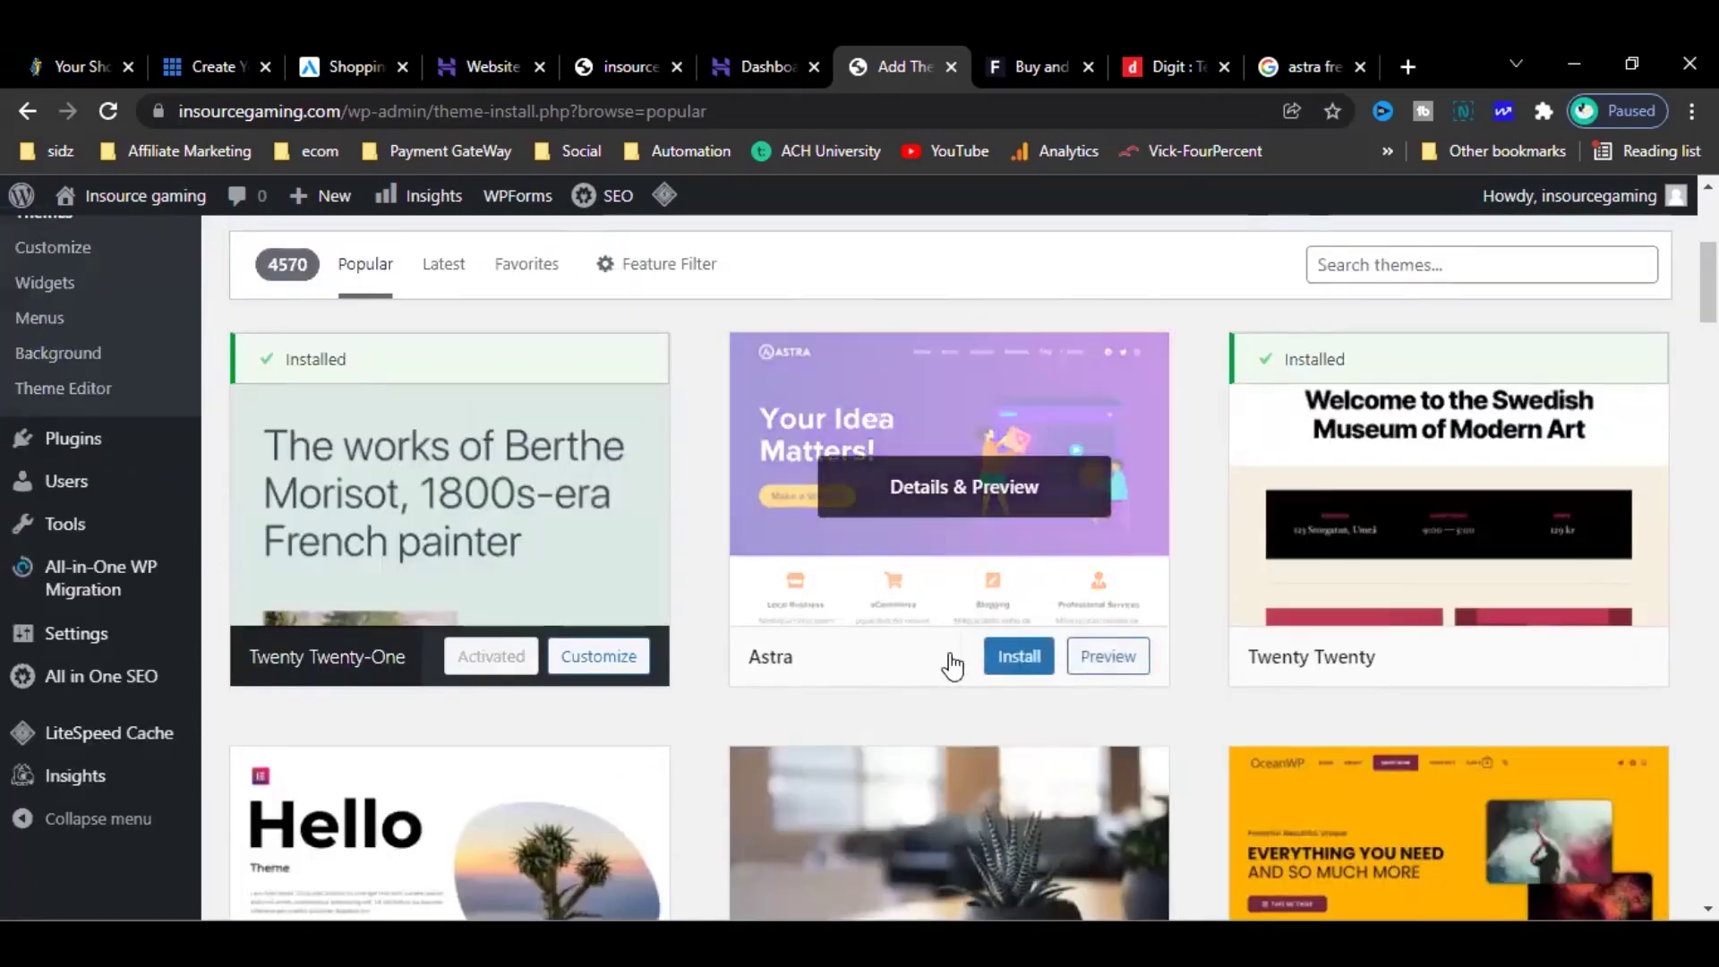
pyautogui.click(1023, 658)
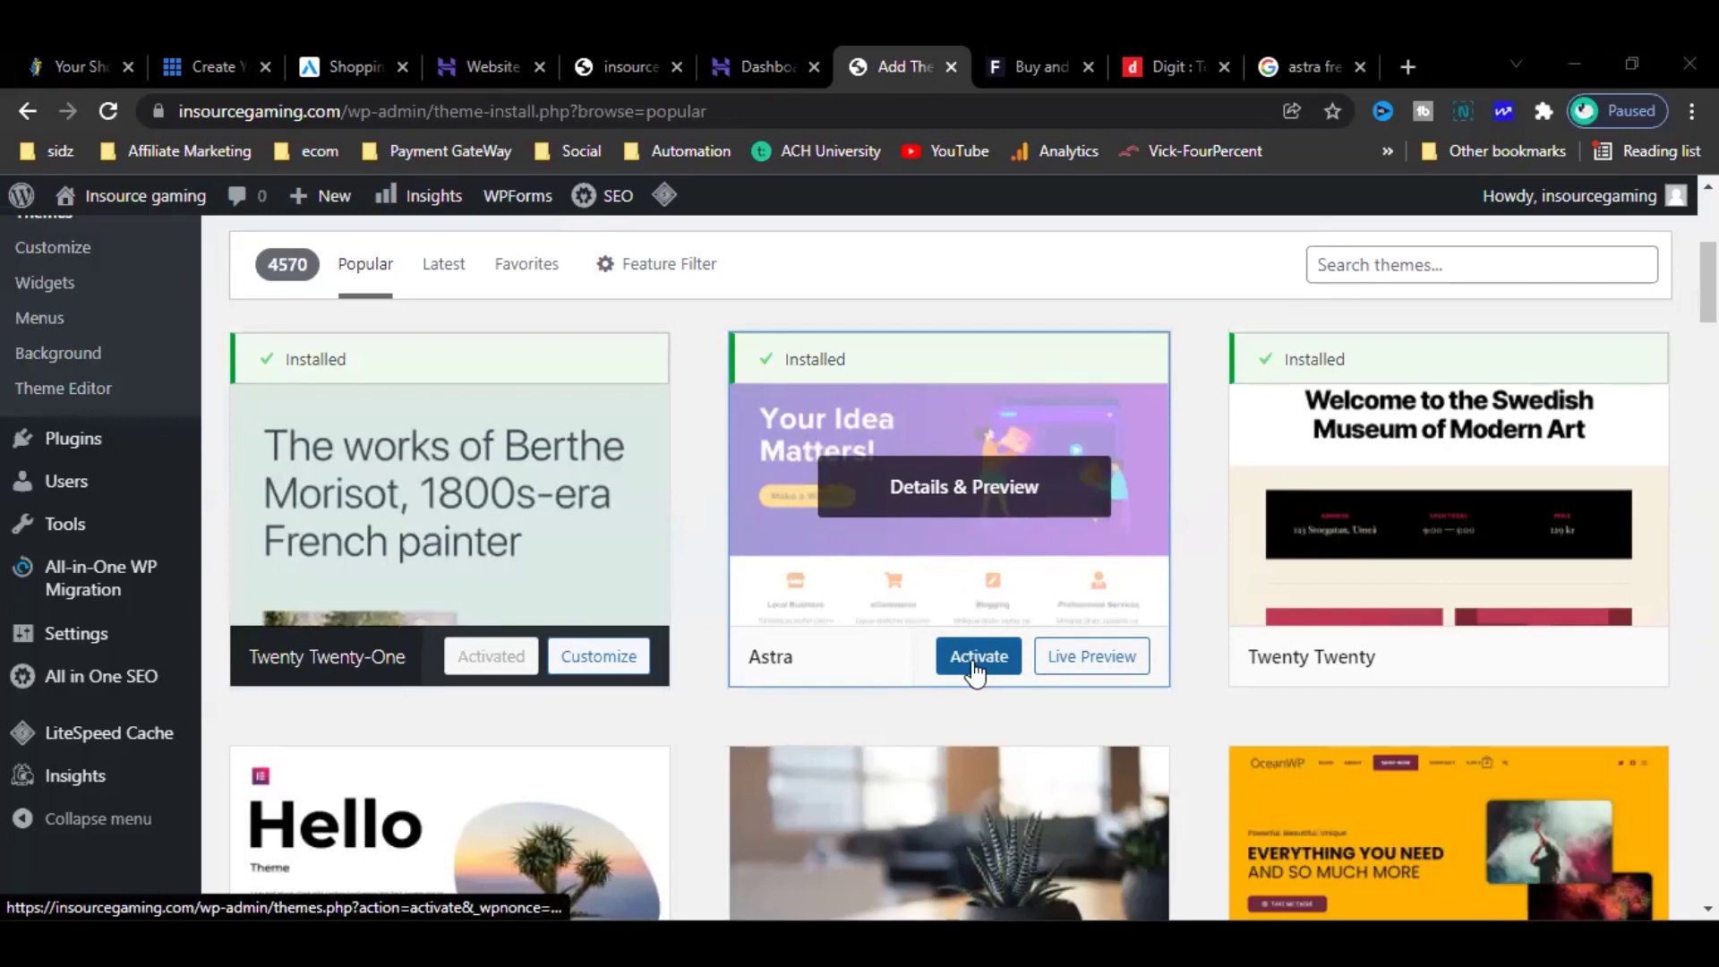
pyautogui.click(977, 675)
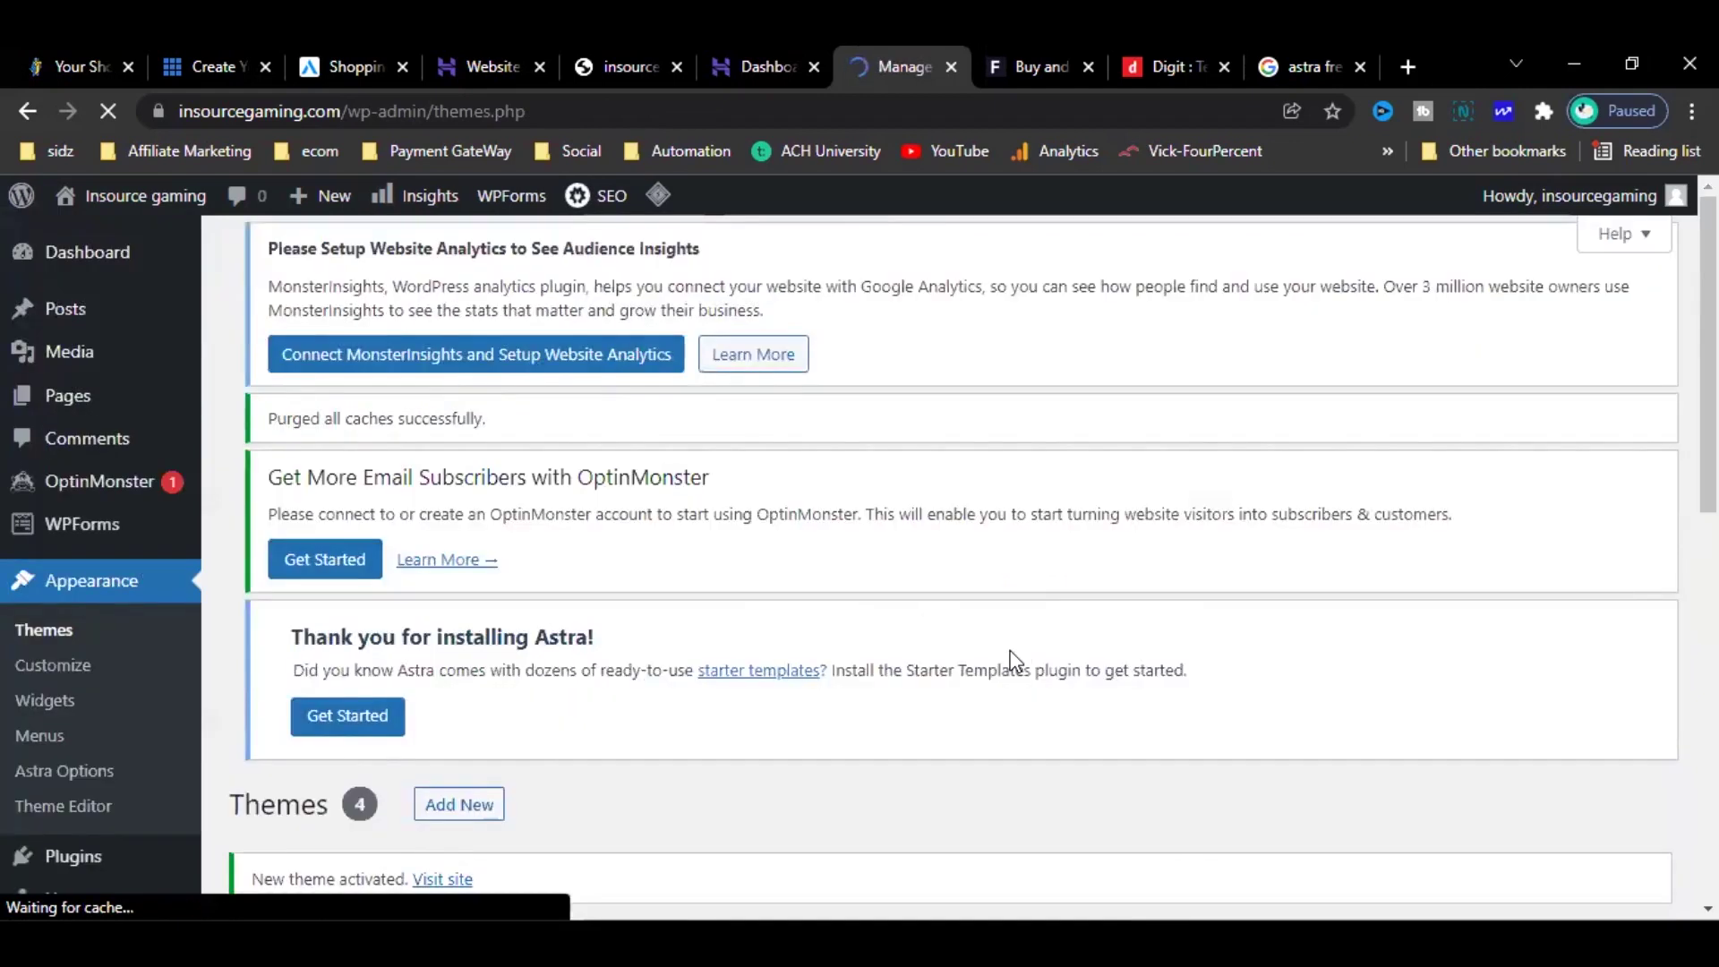
# Review the installed themes and open the active Astra theme for customization.
pyautogui.scroll(-4, 748, 614)
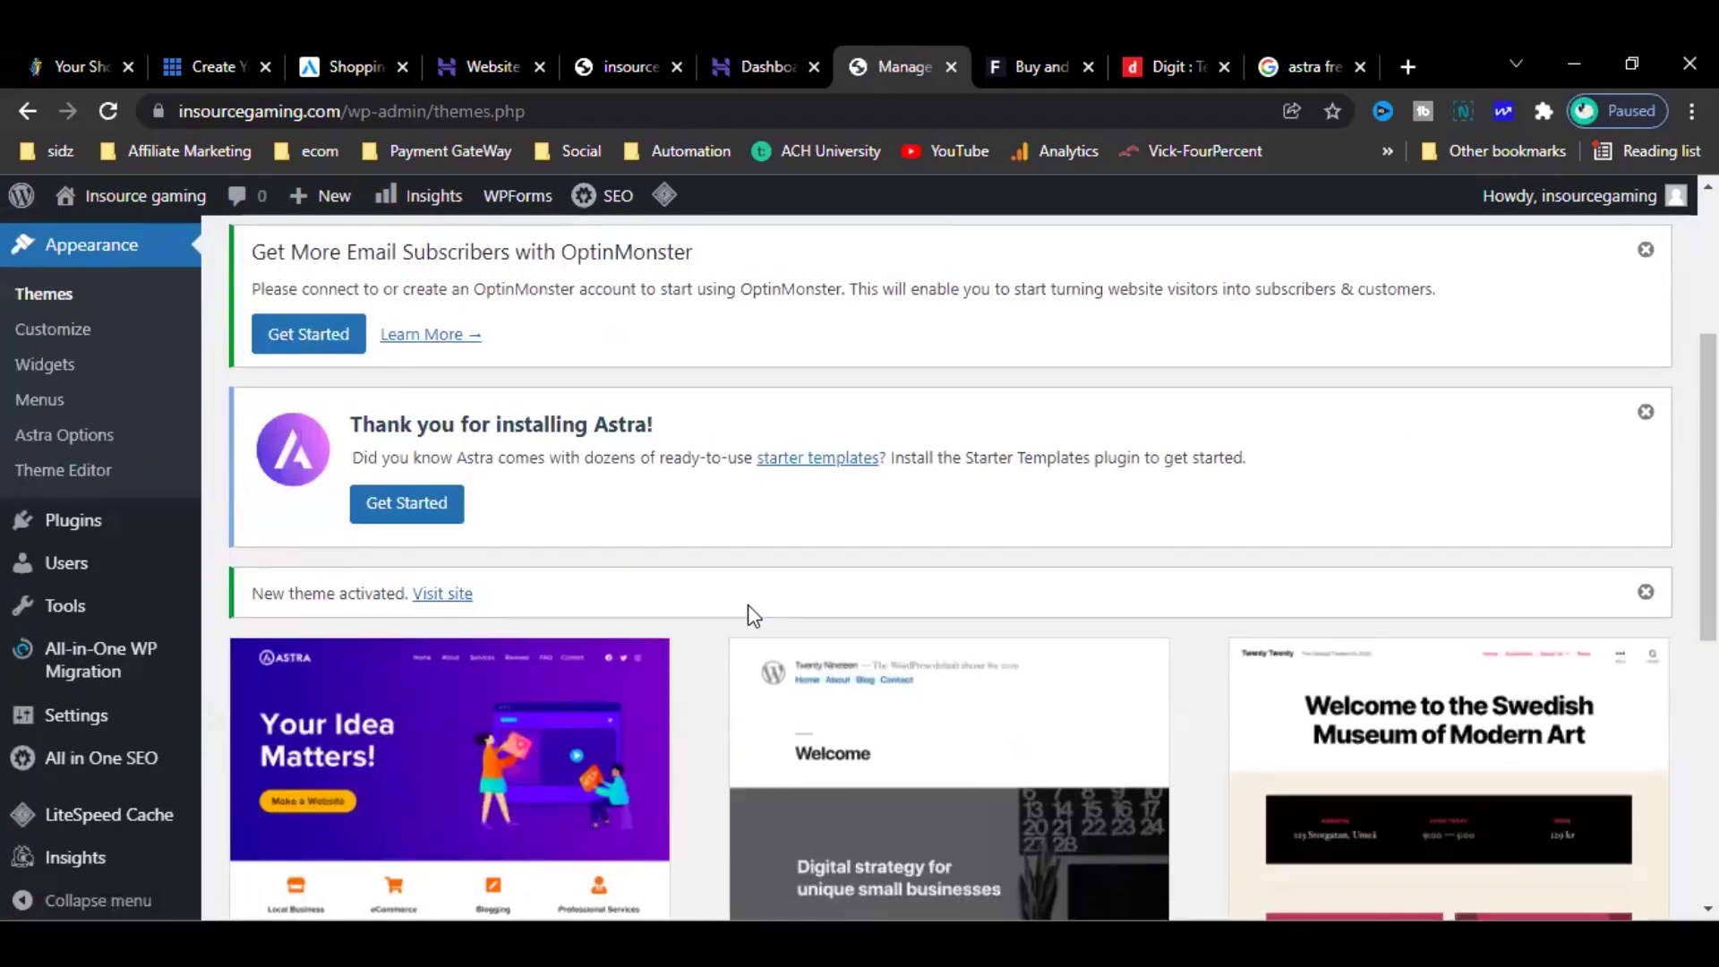
pyautogui.scroll(-4, 749, 607)
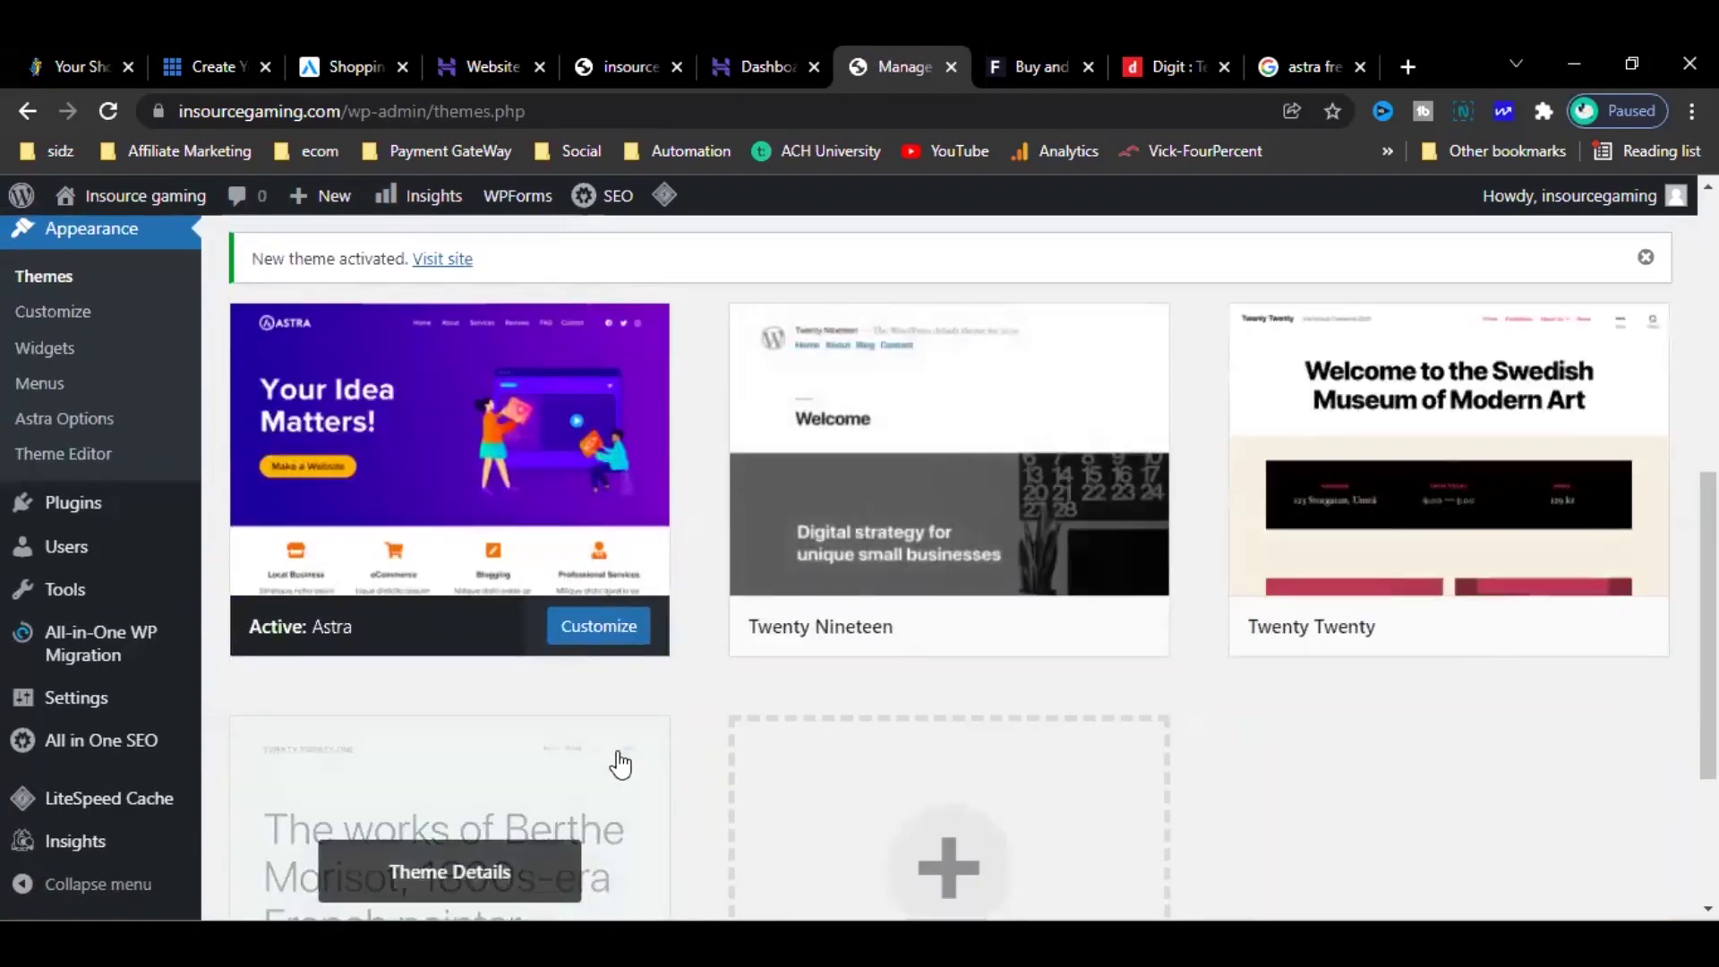
pyautogui.scroll(4, 620, 764)
pyautogui.scroll(-4, 621, 760)
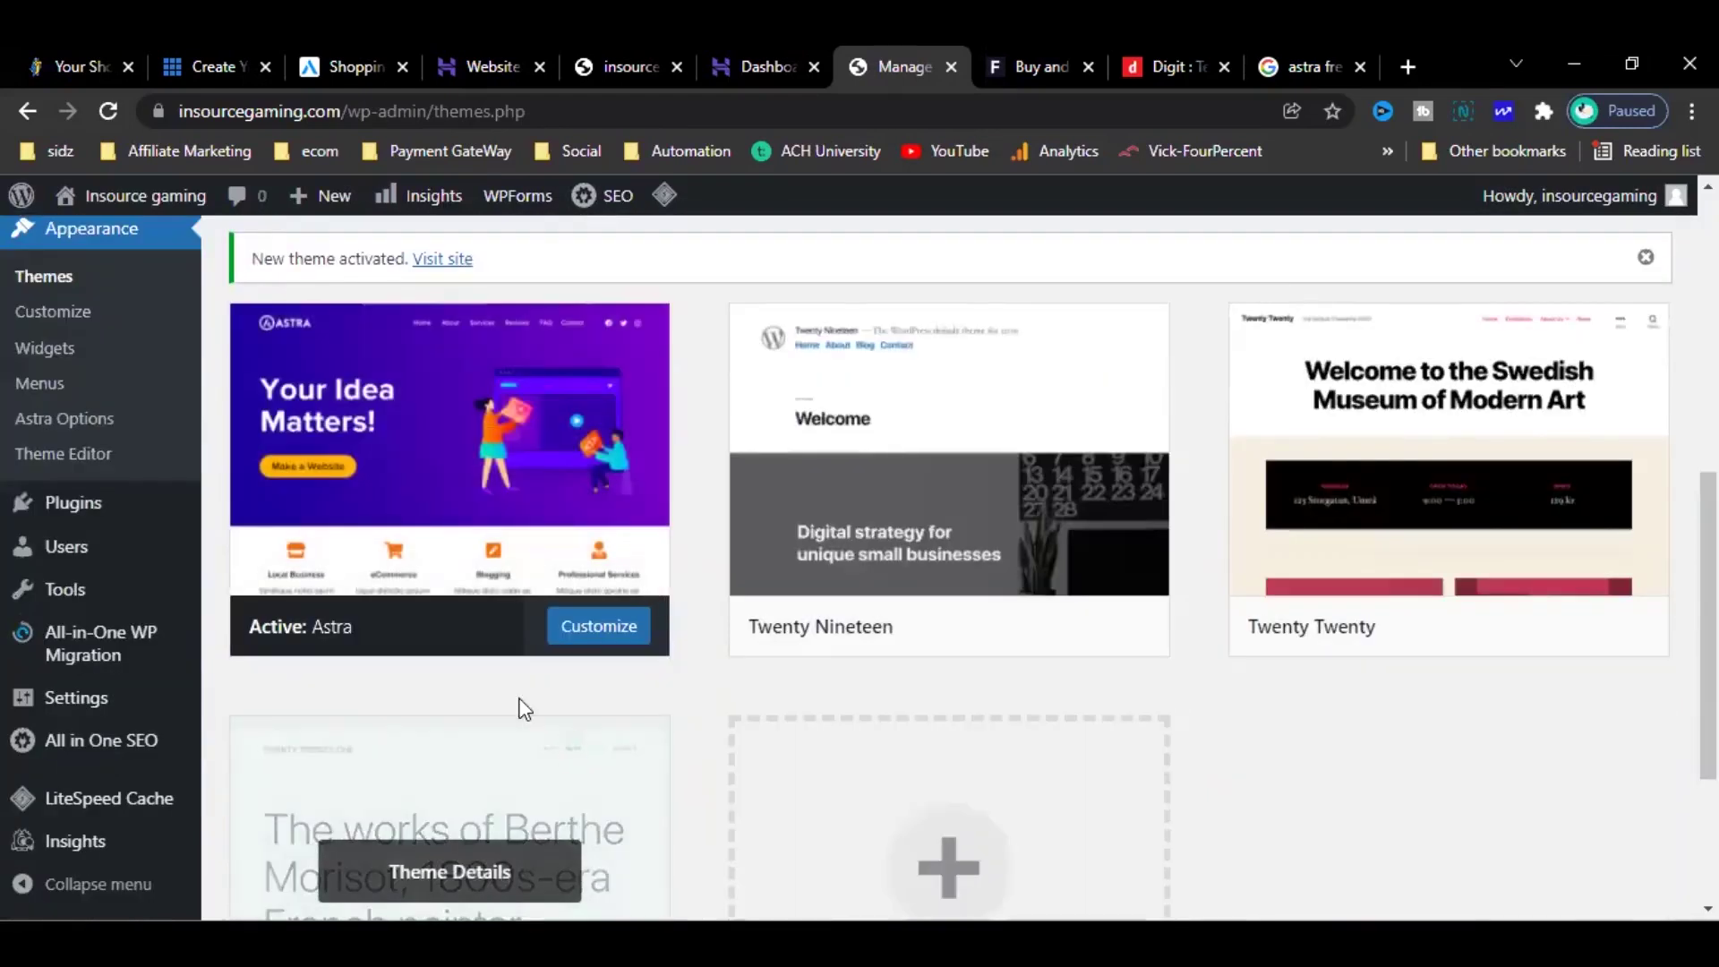
pyautogui.click(586, 640)
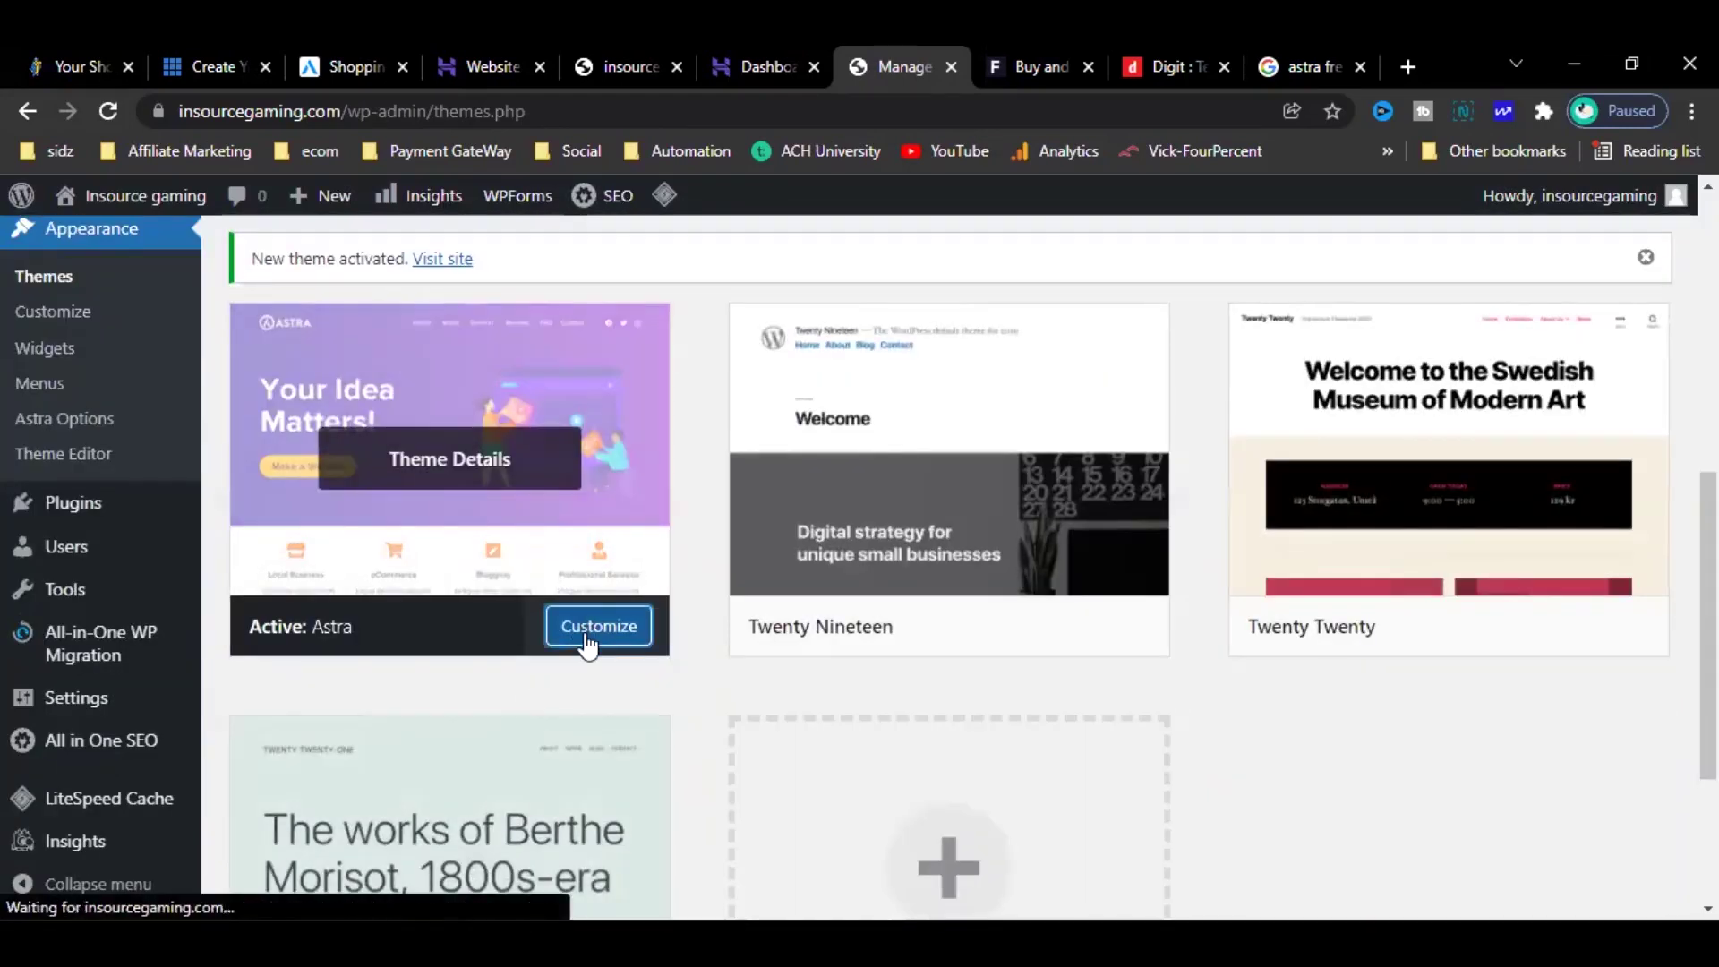